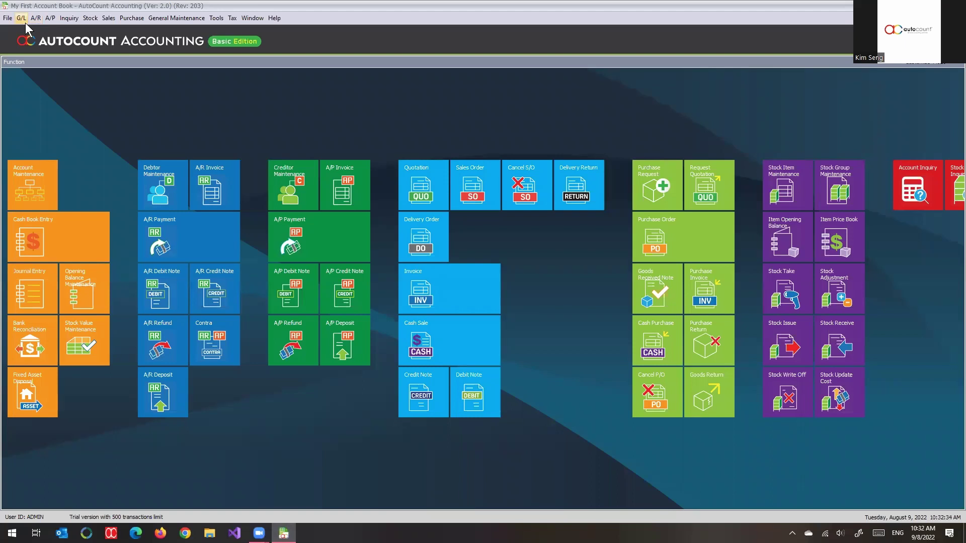
pyautogui.click(21, 18)
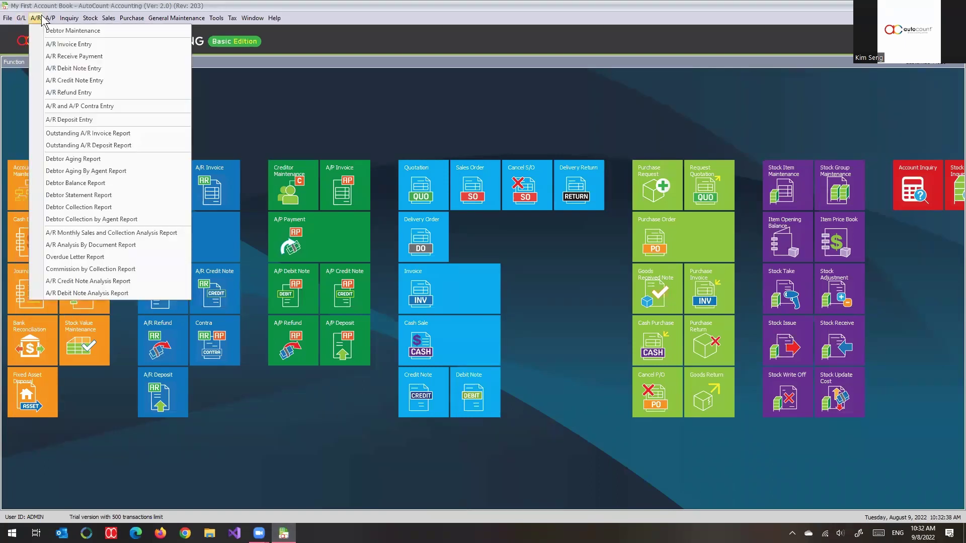
pyautogui.moveTo(50, 20)
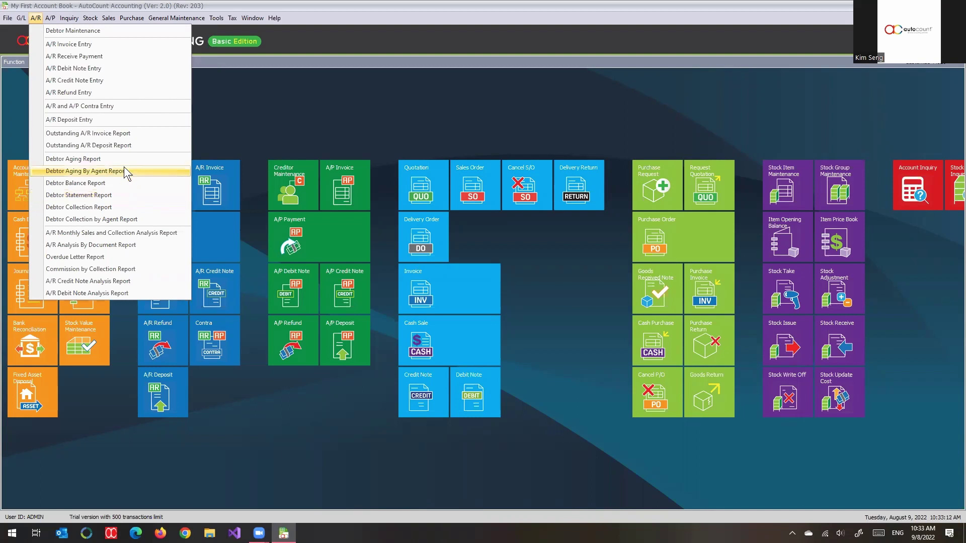
pyautogui.click(23, 24)
pyautogui.click(22, 19)
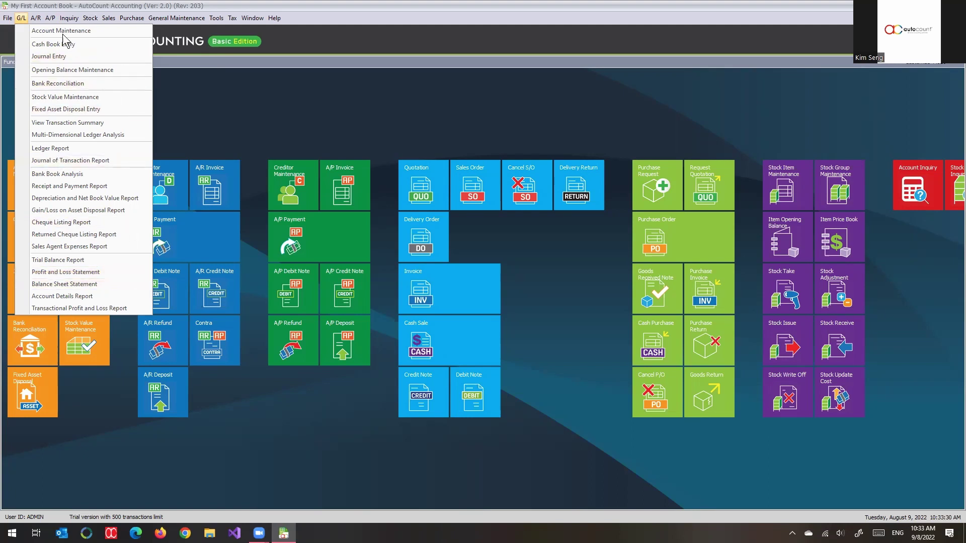
# - Show the A/P menu, from Creditor Maintenance and A/P Invoice Entry through creditor aging reports
pyautogui.moveTo(36, 19)
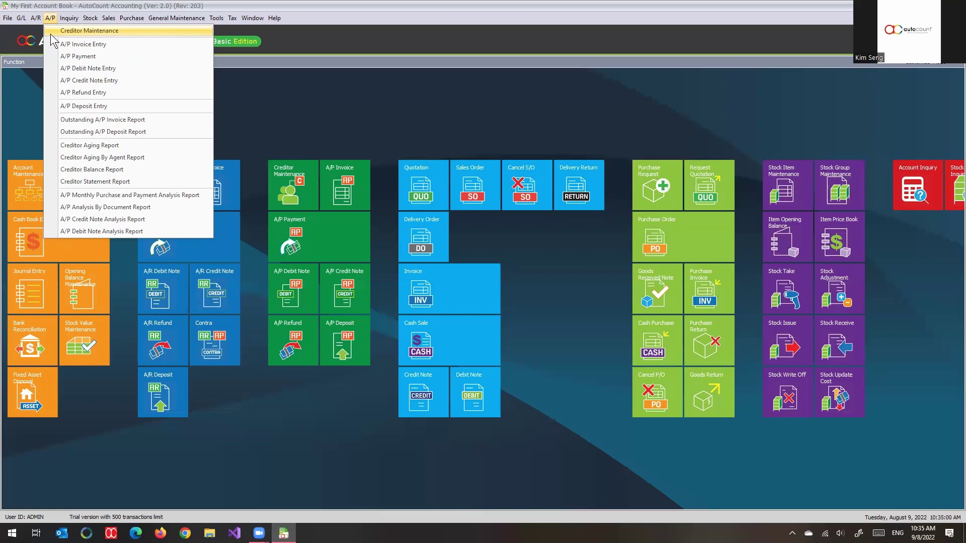
# - Show the Purchase menu, from Purchase Request and Purchase Order through Supplier Price List Report
pyautogui.moveTo(92, 23)
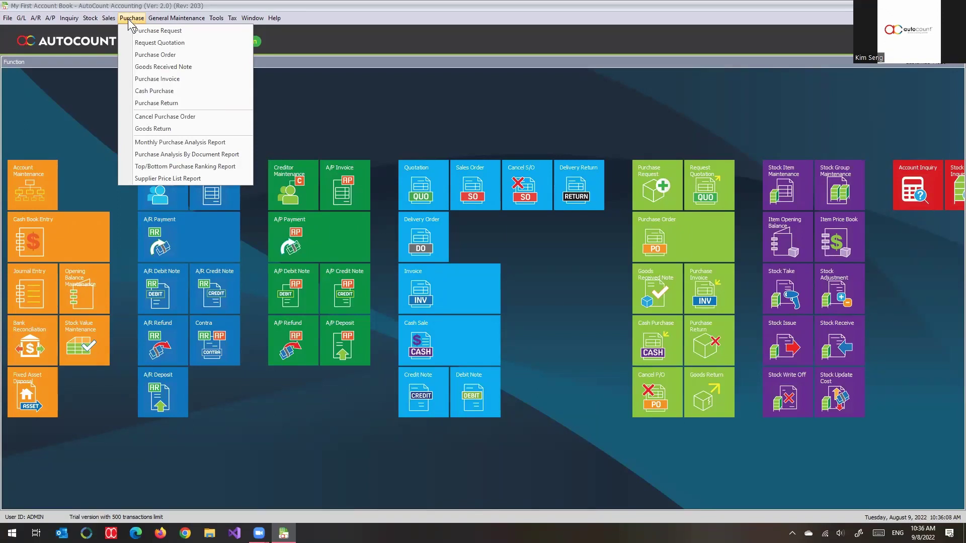
# - Reopen the Purchase menu showing Cancel Purchase Order, Goods Return and Monthly Purchase Analysis Report
pyautogui.click(130, 19)
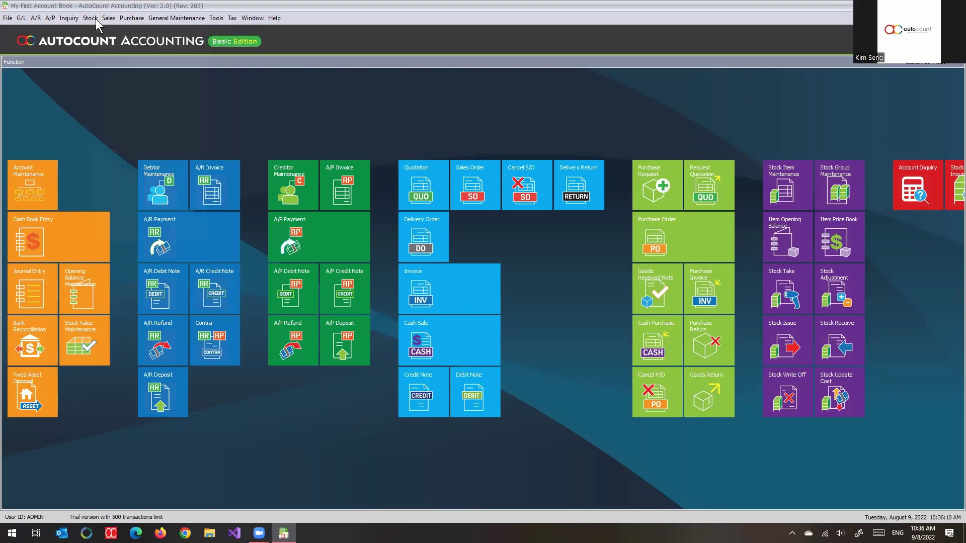
pyautogui.click(92, 19)
pyautogui.moveTo(126, 22)
pyautogui.click(91, 18)
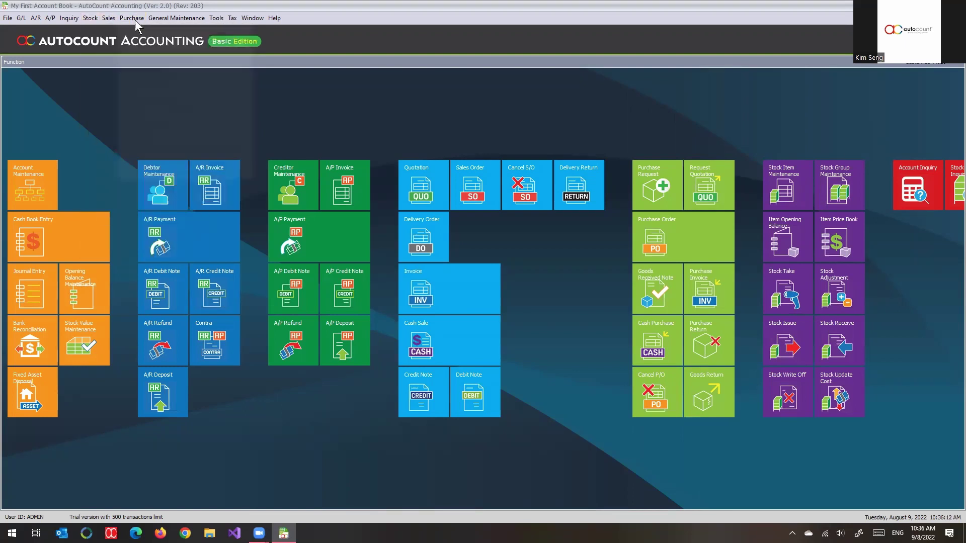
pyautogui.click(128, 18)
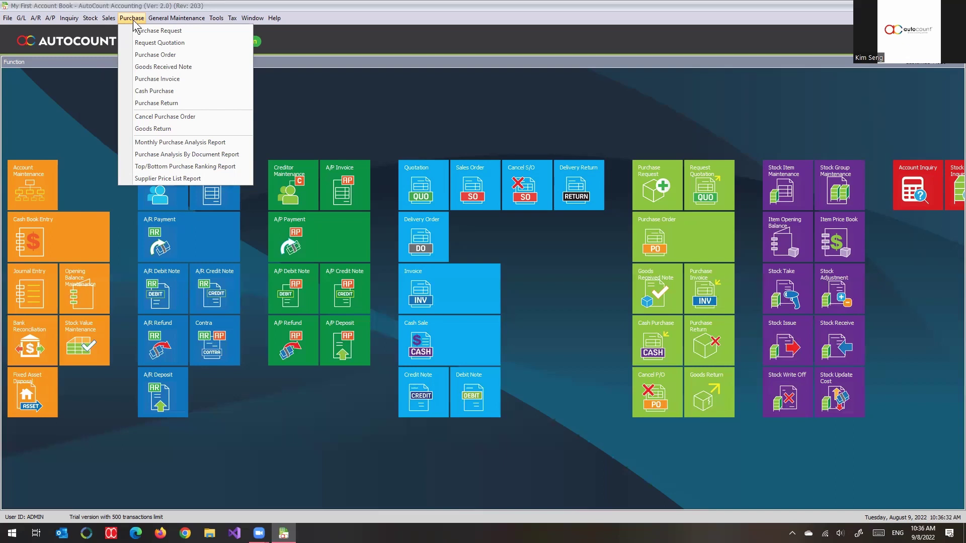
# - Go to General Maintenance > Manage Fiscal Year, showing current Fiscal Year 2022 (01/01/2022–31/12/2022)
pyautogui.moveTo(166, 24)
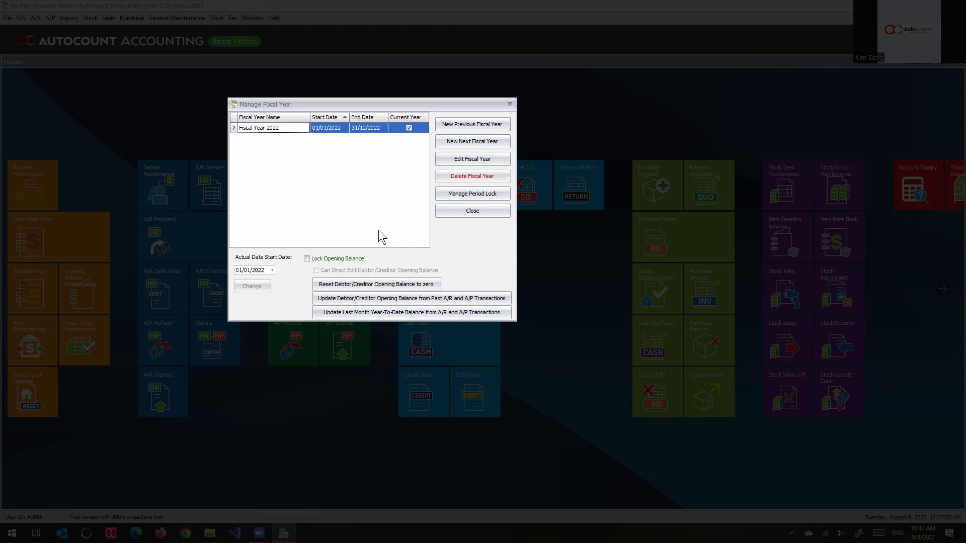
# - Review Fiscal Year 2022's current-year flag and its 01/01/2022 to 31/12/2022 dates
pyautogui.click(394, 126)
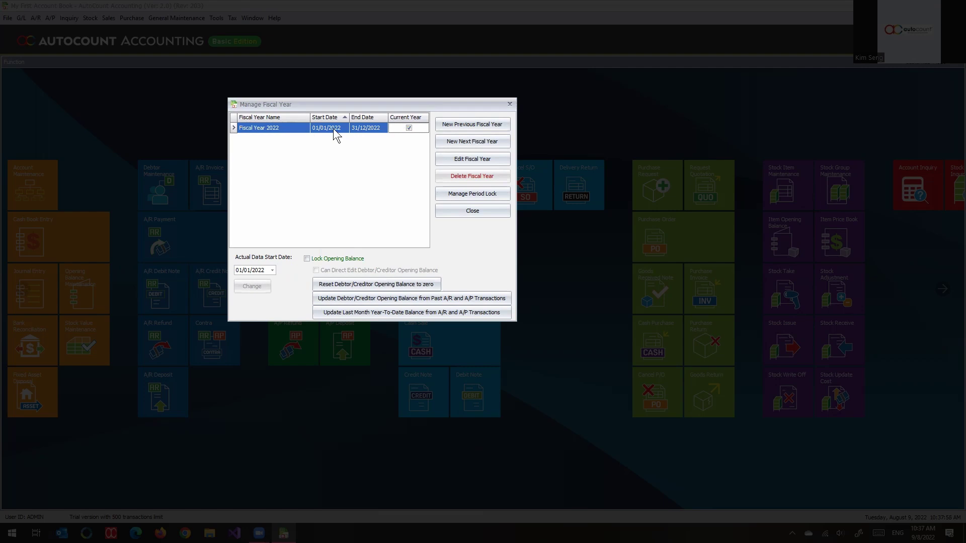
pyautogui.click(272, 131)
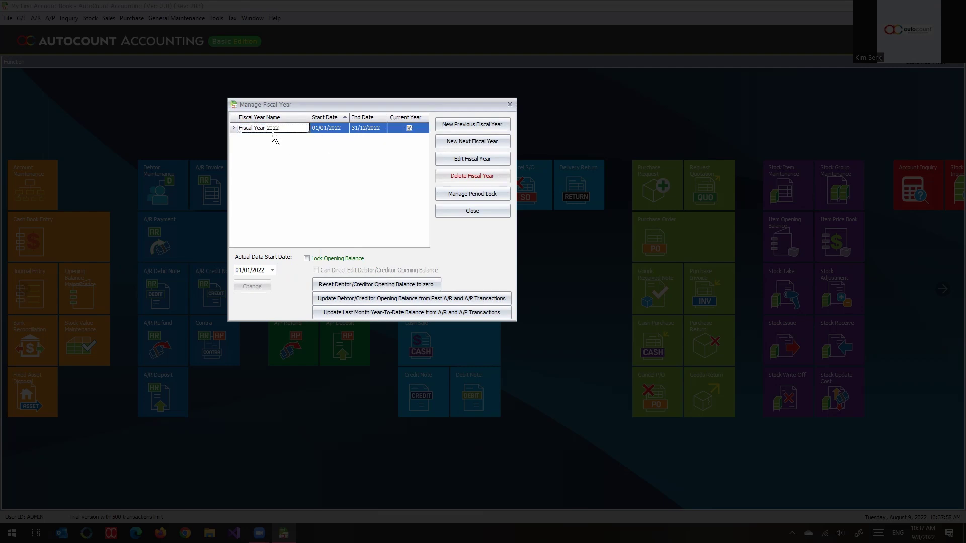
pyautogui.click(328, 129)
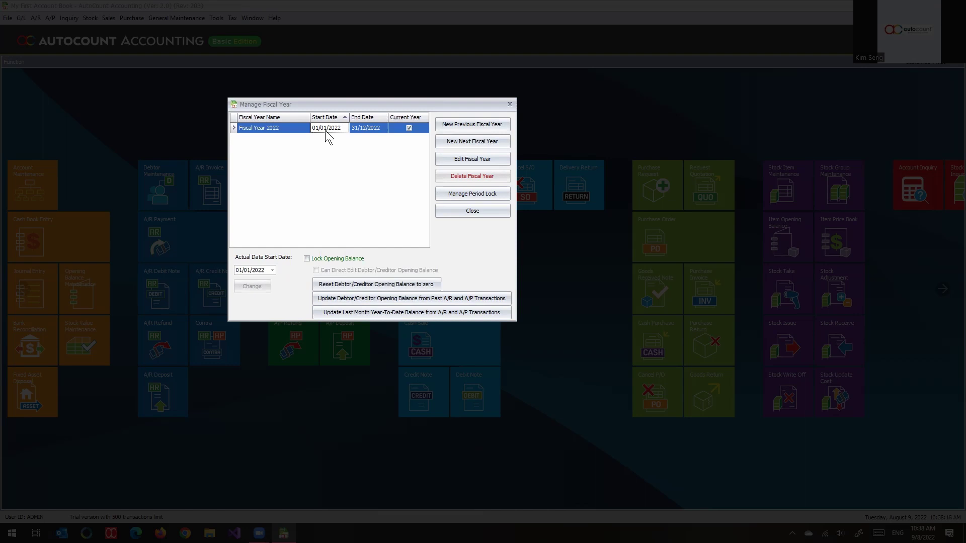
pyautogui.click(365, 129)
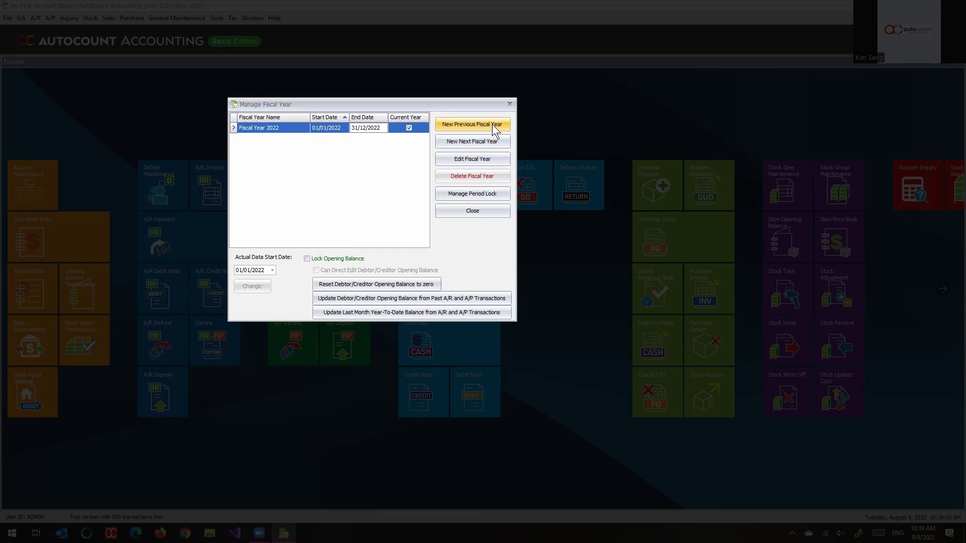
# - Create Fiscal Years 2021 and 2020 before 2022, then check Fiscal Year 2022's dates
pyautogui.click(492, 124)
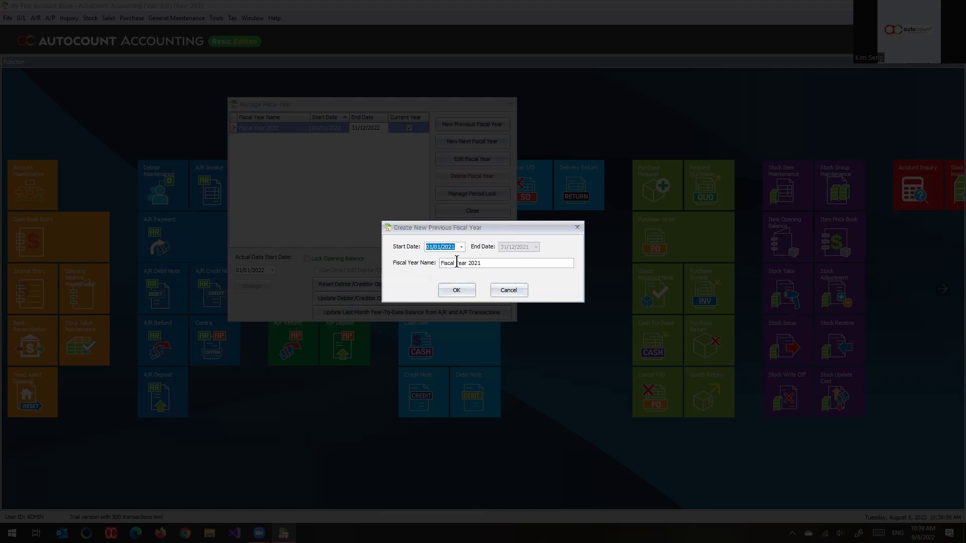
pyautogui.click(456, 291)
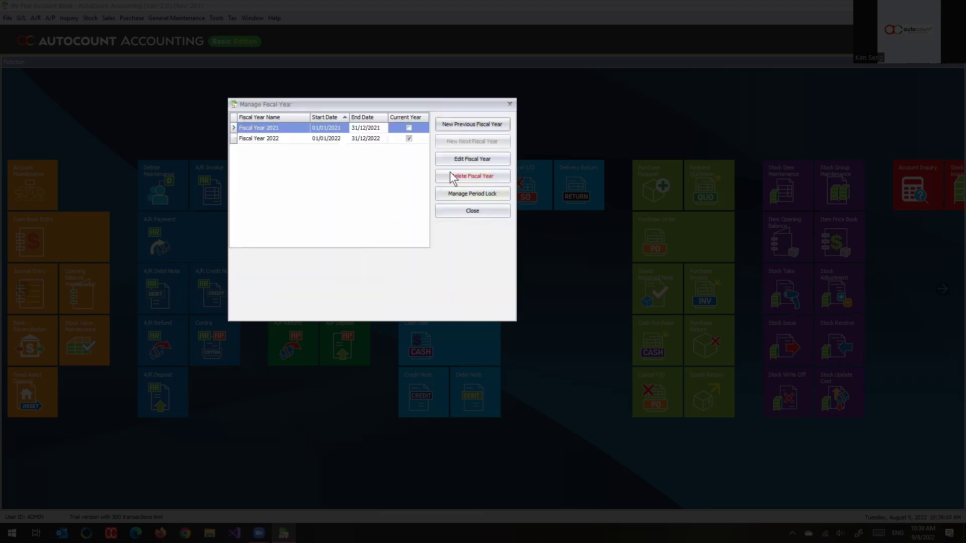
pyautogui.click(472, 126)
pyautogui.click(453, 290)
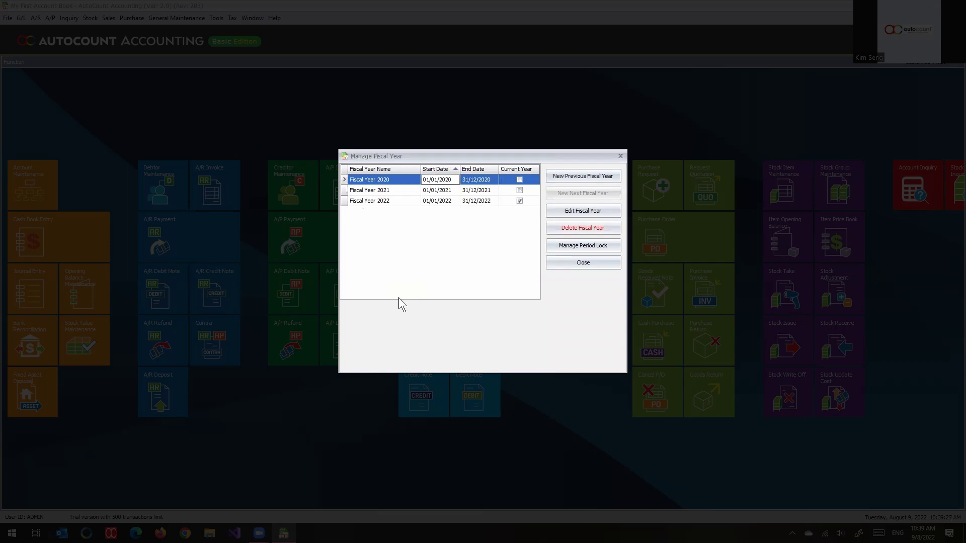
pyautogui.click(498, 204)
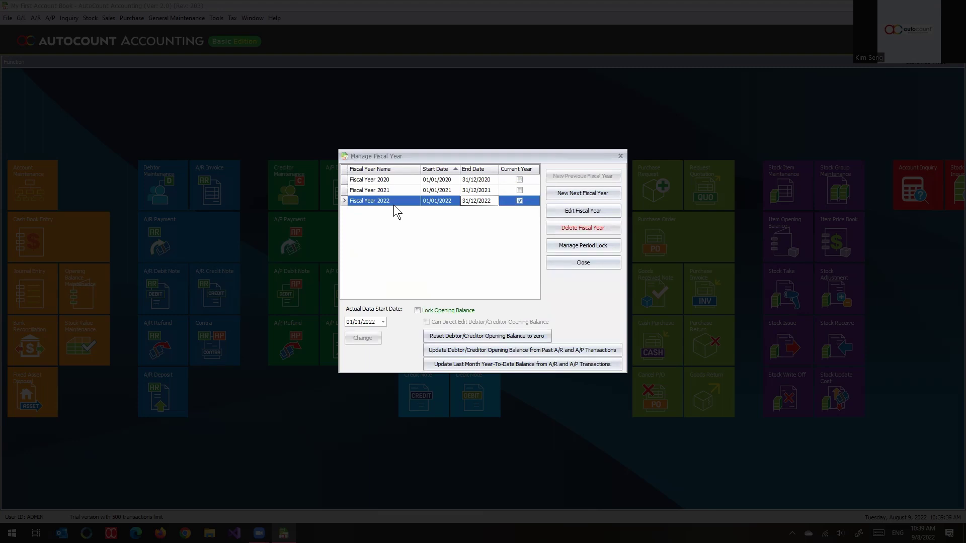
pyautogui.click(446, 201)
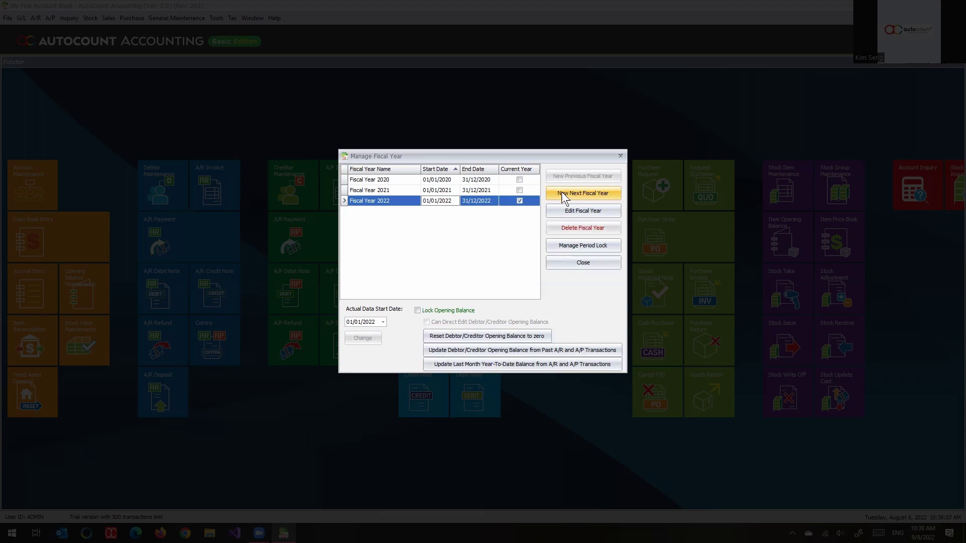
# - Close the fiscal year manager and start a new receipt voucher in the Cash Book
pyautogui.click(569, 261)
pyautogui.click(108, 18)
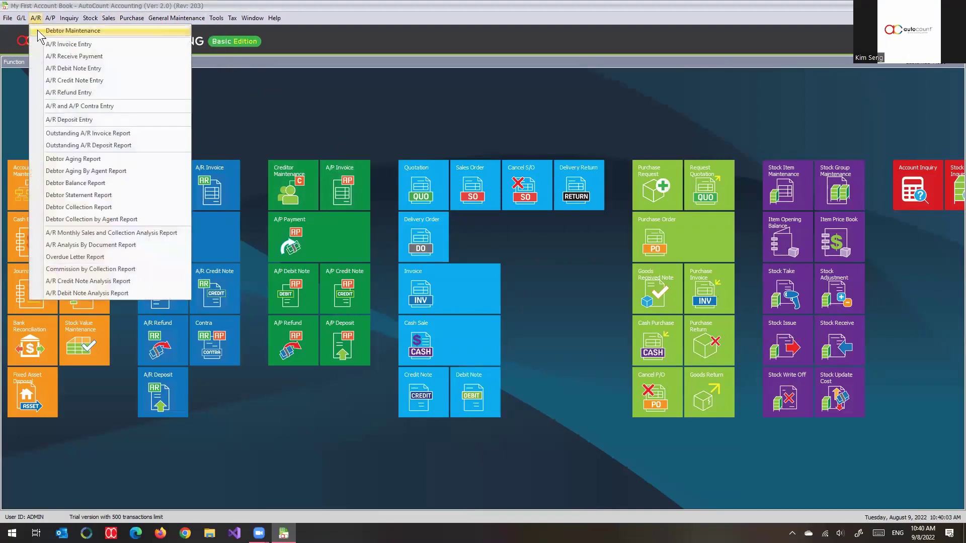
pyautogui.click(71, 56)
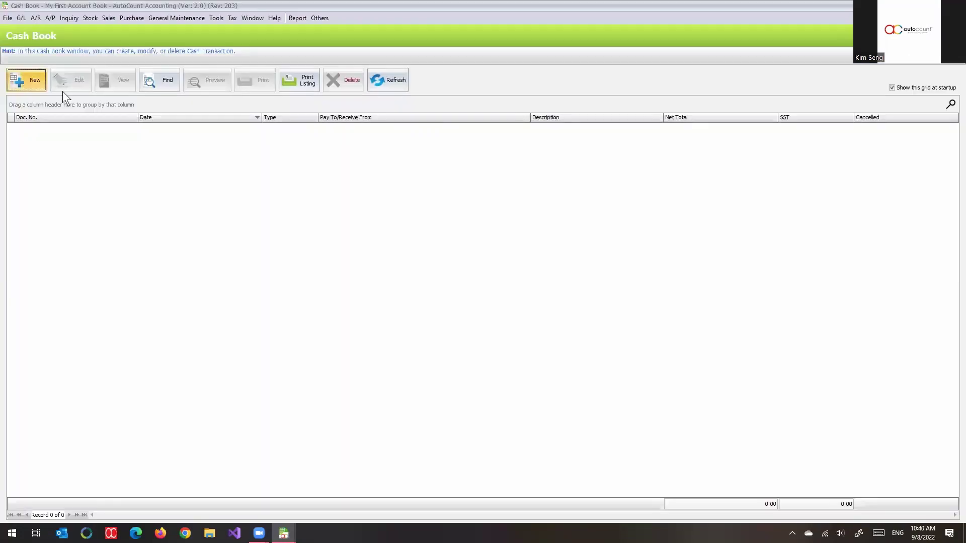
pyautogui.click(26, 81)
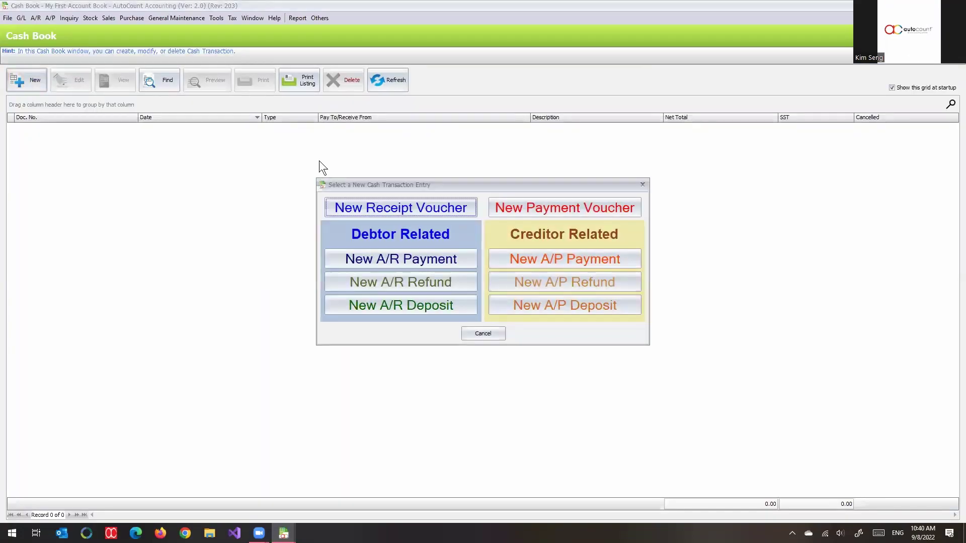
pyautogui.click(429, 213)
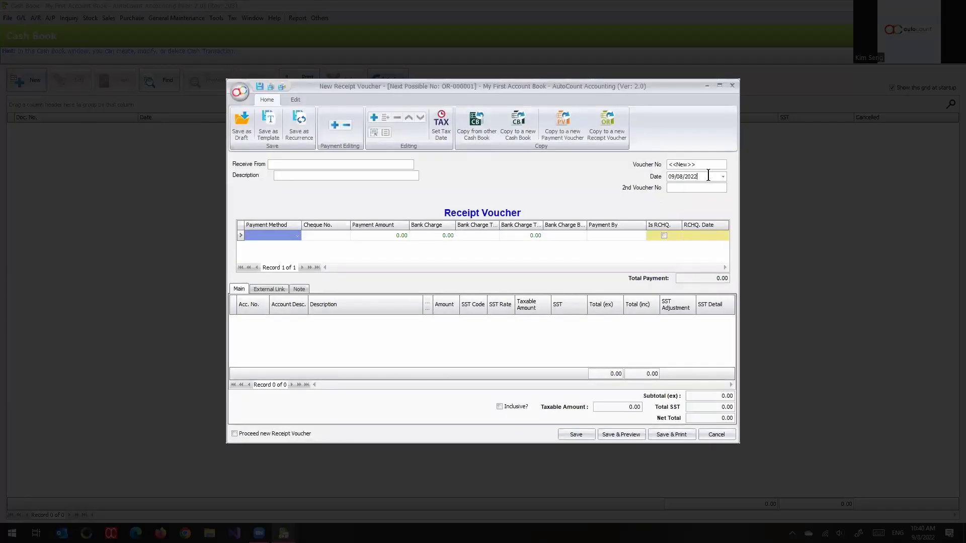
# - Change the voucher date's year to 2023 and enter 'test' in the next two fields
pyautogui.doubleClick(691, 176)
pyautogui.write('2023')
pyautogui.press('Tab')
pyautogui.write('test')
pyautogui.press('Tab')
pyautogui.write('test')
# - Set payment method to BANK and add a detail line posted to 100-0000 CAPITAL
pyautogui.click(298, 237)
pyautogui.click(265, 289)
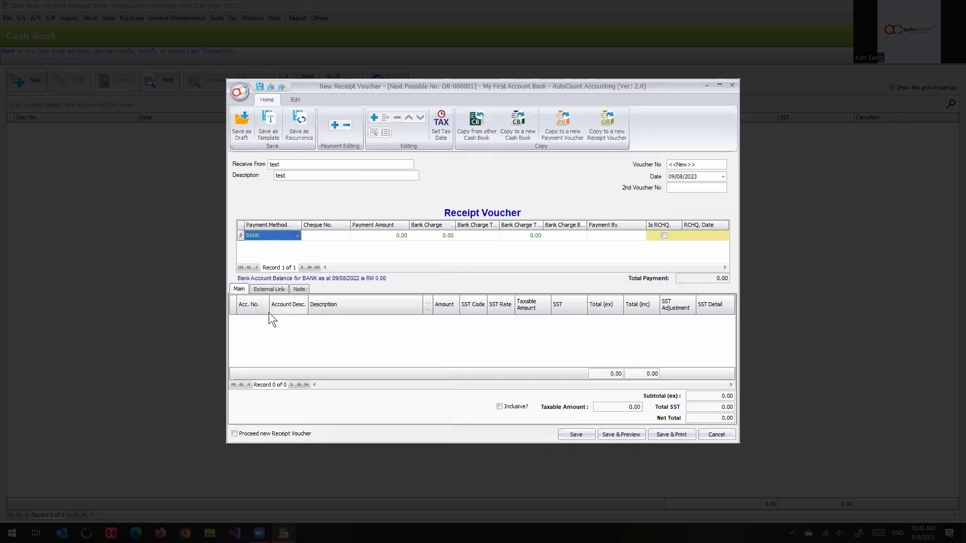
pyautogui.rightClick(262, 336)
pyautogui.click(274, 344)
pyautogui.click(264, 319)
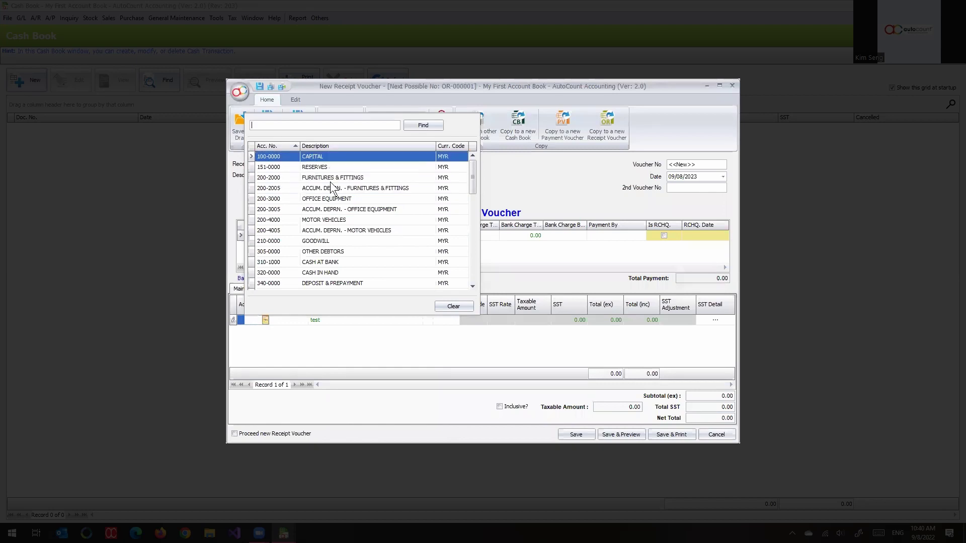
pyautogui.click(312, 156)
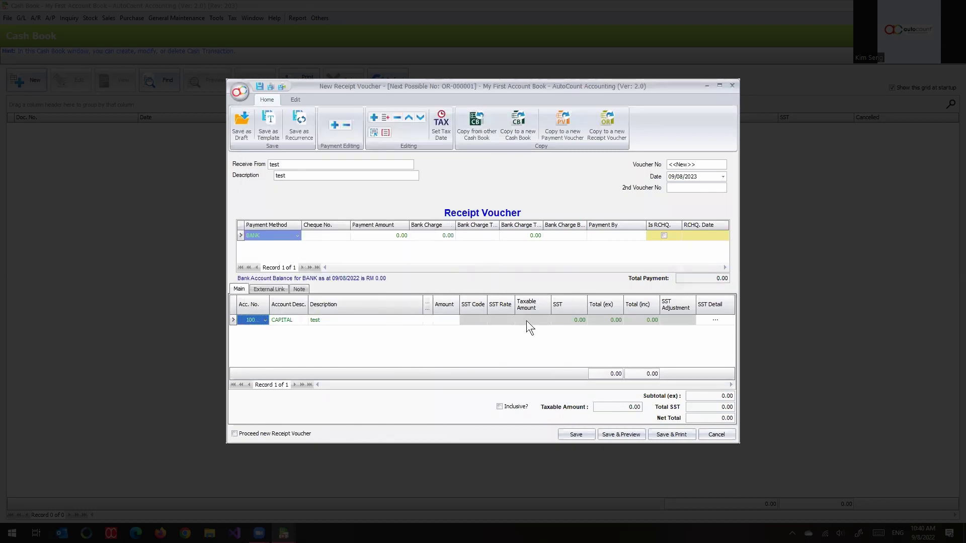
# - Enter 100.00 as the CAPITAL line amount and save the voucher
pyautogui.click(443, 320)
pyautogui.write('100')
pyautogui.click(455, 342)
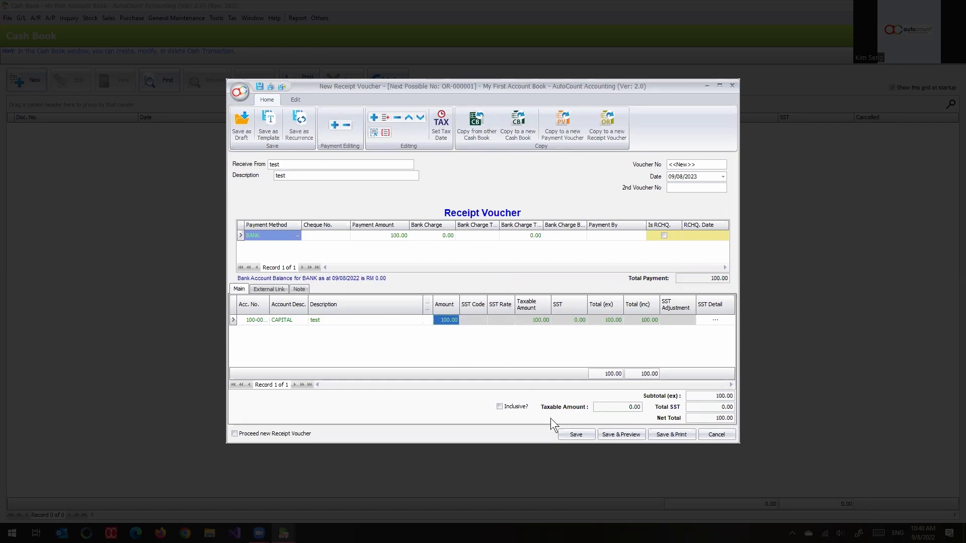
pyautogui.click(580, 433)
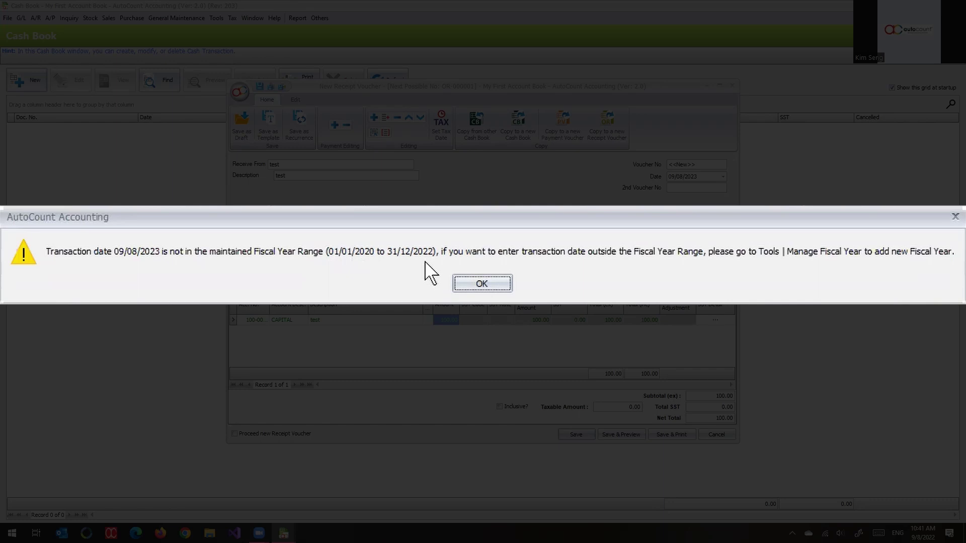
# - Acknowledge the 01/01/2020–31/12/2022 range warning, cancel the 09/08/2023 voucher, and discard changes
pyautogui.click(474, 286)
pyautogui.click(716, 435)
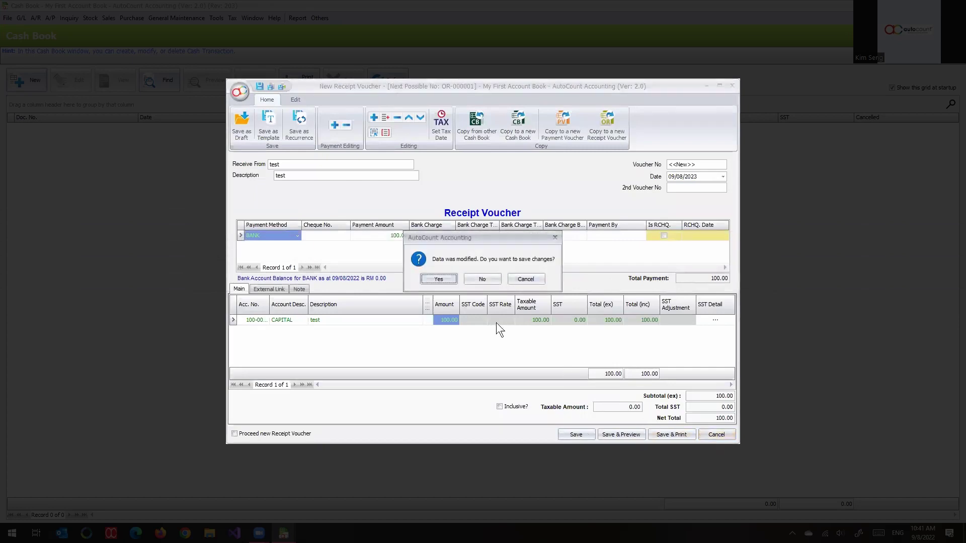
pyautogui.click(482, 279)
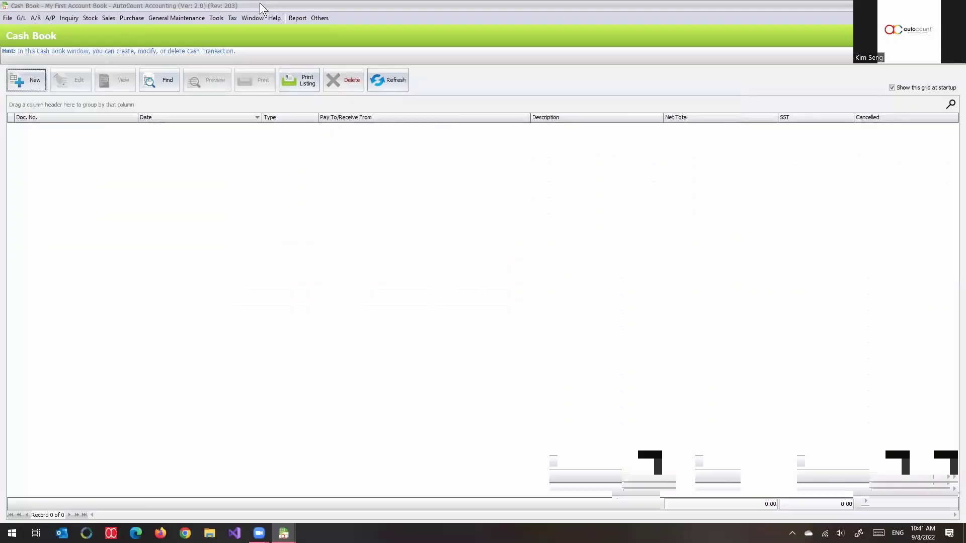
# - Add Fiscal Year 2023 (01/01/2023–31/12/2023) from Tools, then review the 2022 and 2020 entries
pyautogui.click(217, 18)
pyautogui.click(241, 295)
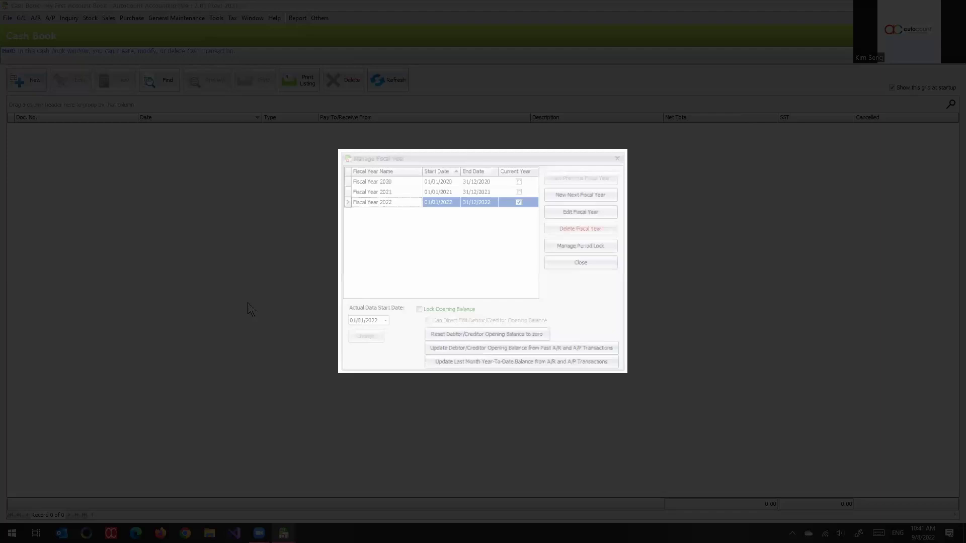
pyautogui.click(561, 195)
pyautogui.click(455, 292)
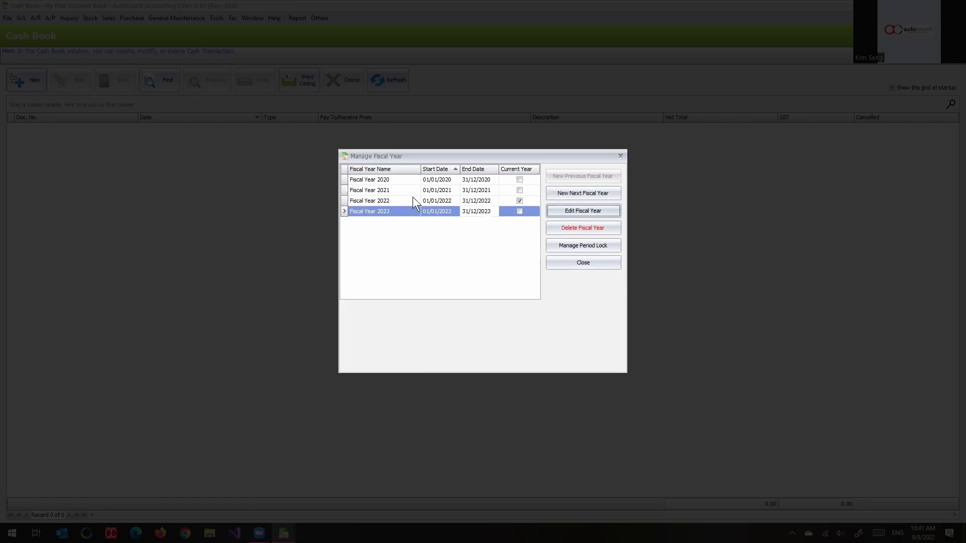
pyautogui.click(437, 202)
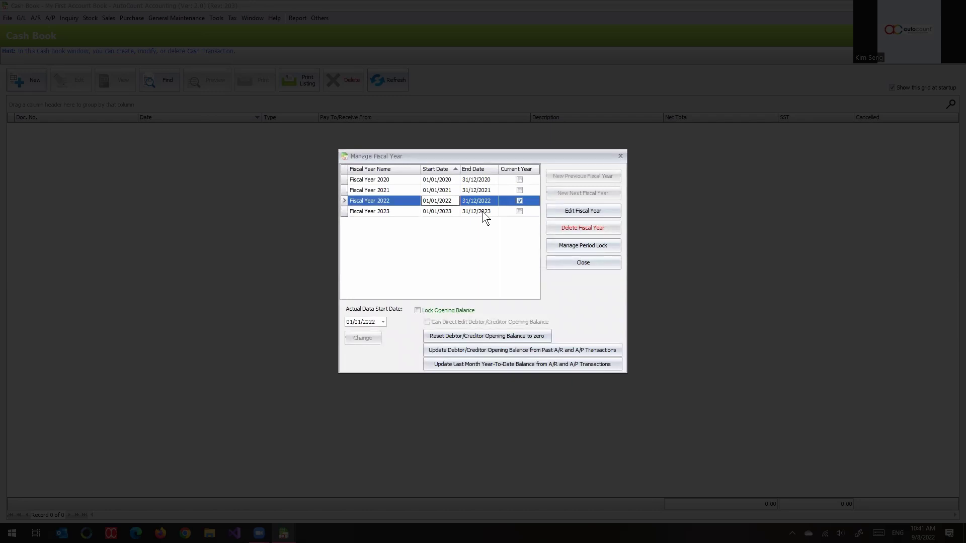
pyautogui.click(449, 180)
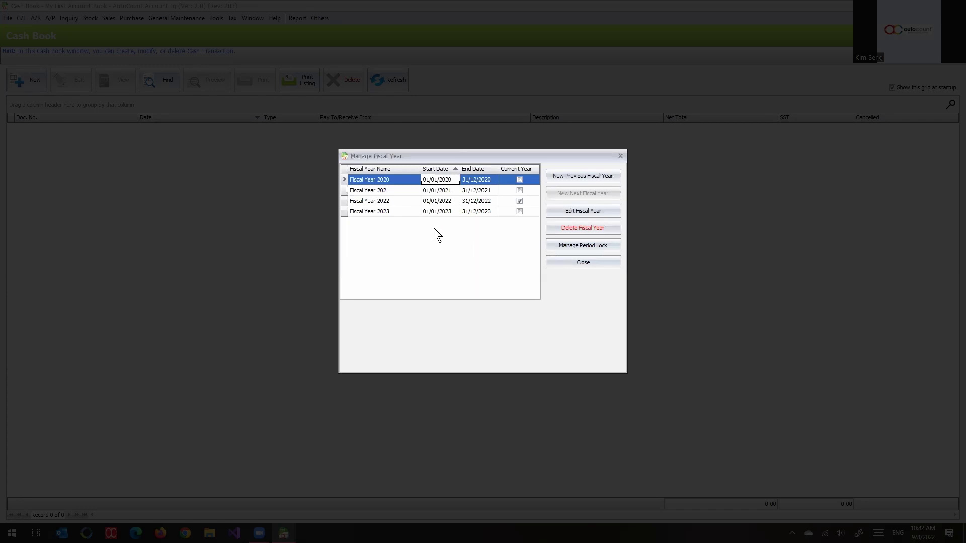
pyautogui.click(427, 202)
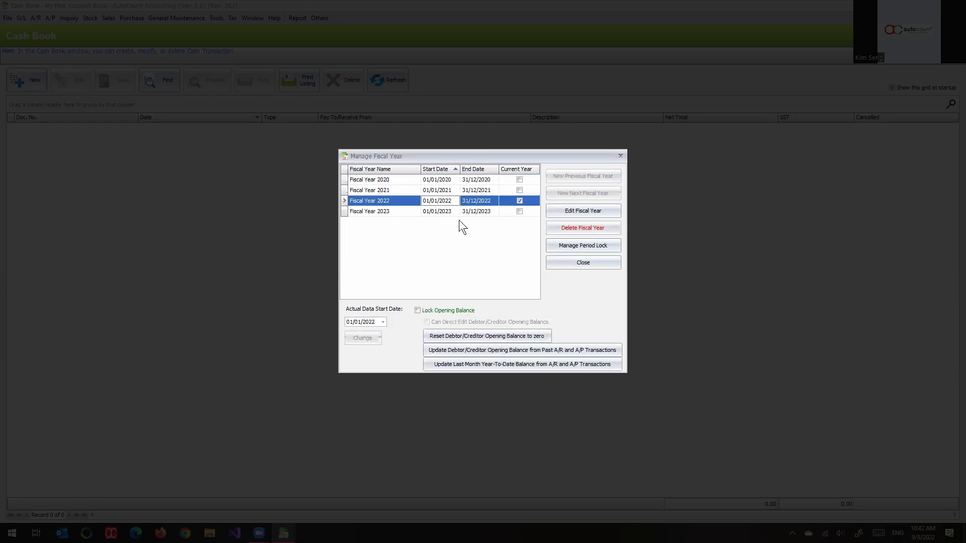
# - Tick Lock? for January, February, March, April, May and June 2022 and confirm
pyautogui.click(596, 247)
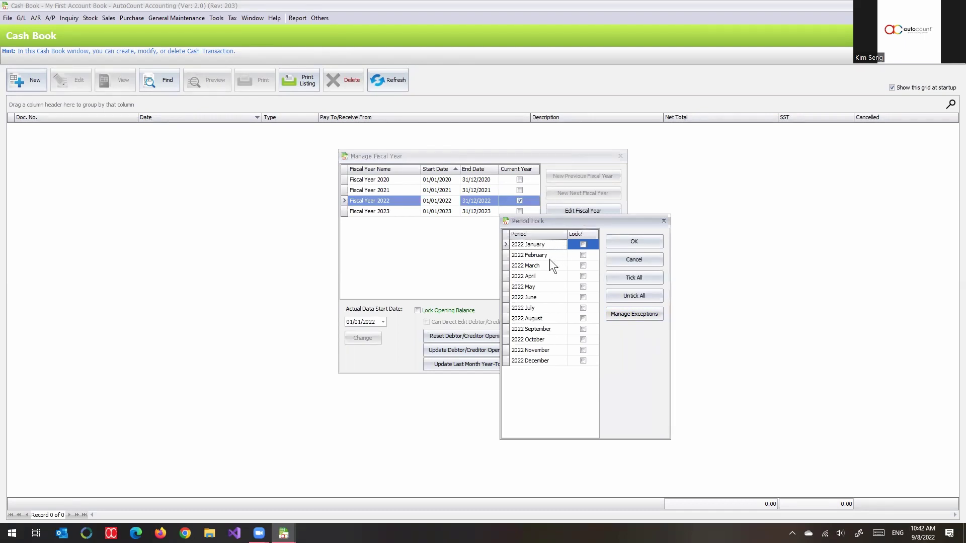
pyautogui.click(583, 245)
pyautogui.click(583, 255)
pyautogui.click(583, 266)
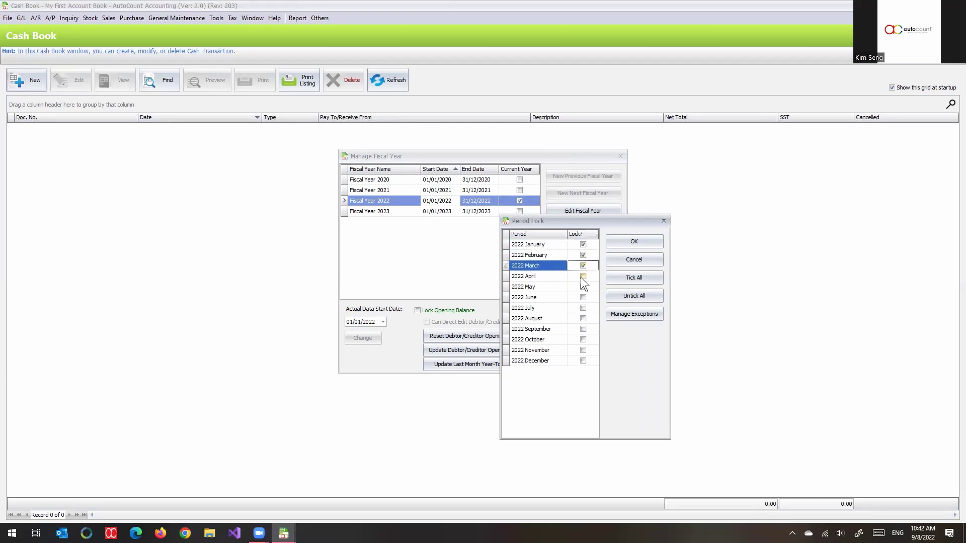
pyautogui.click(583, 276)
pyautogui.click(584, 286)
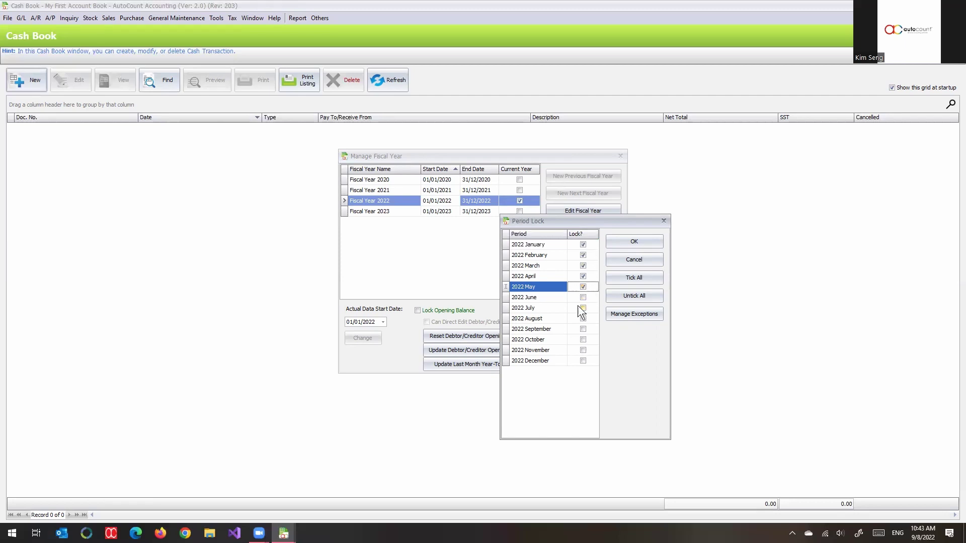
pyautogui.click(582, 299)
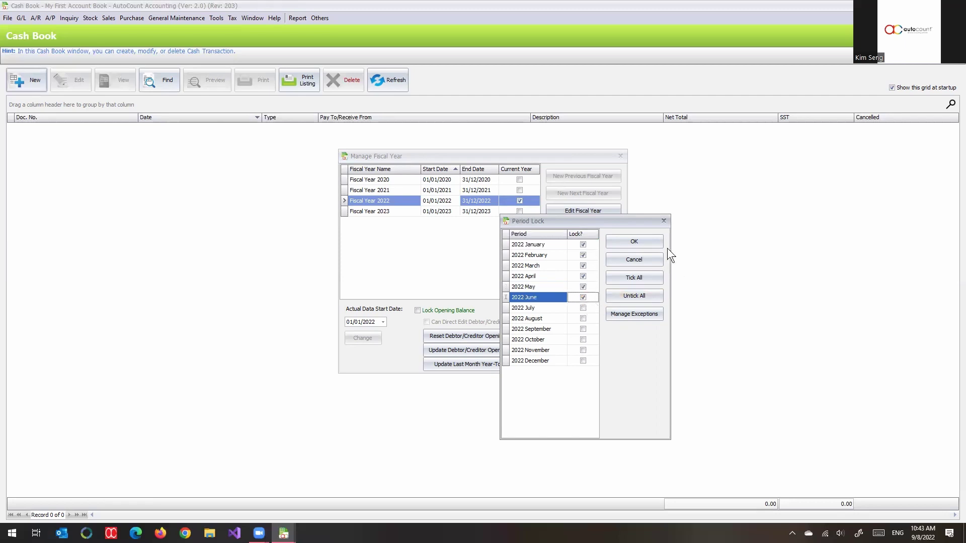
pyautogui.click(649, 242)
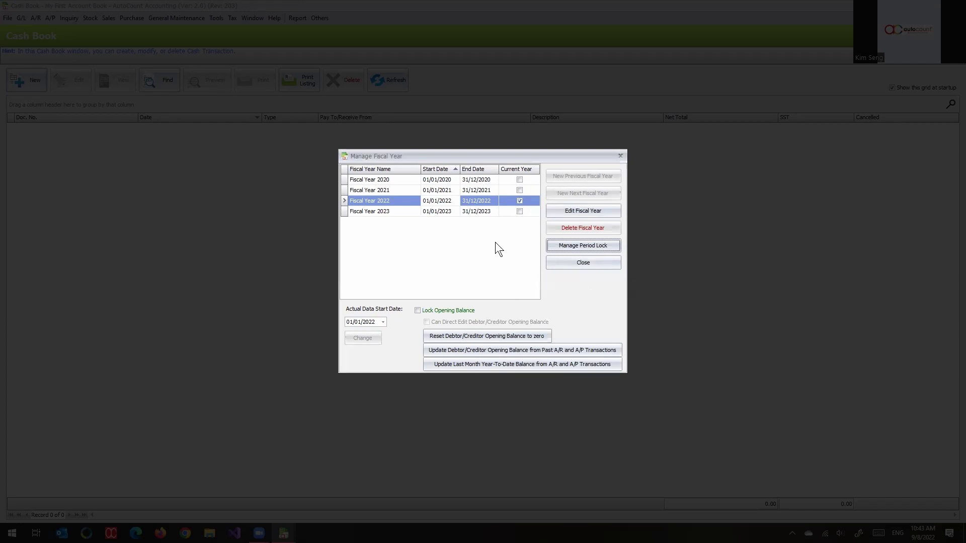
pyautogui.click(561, 249)
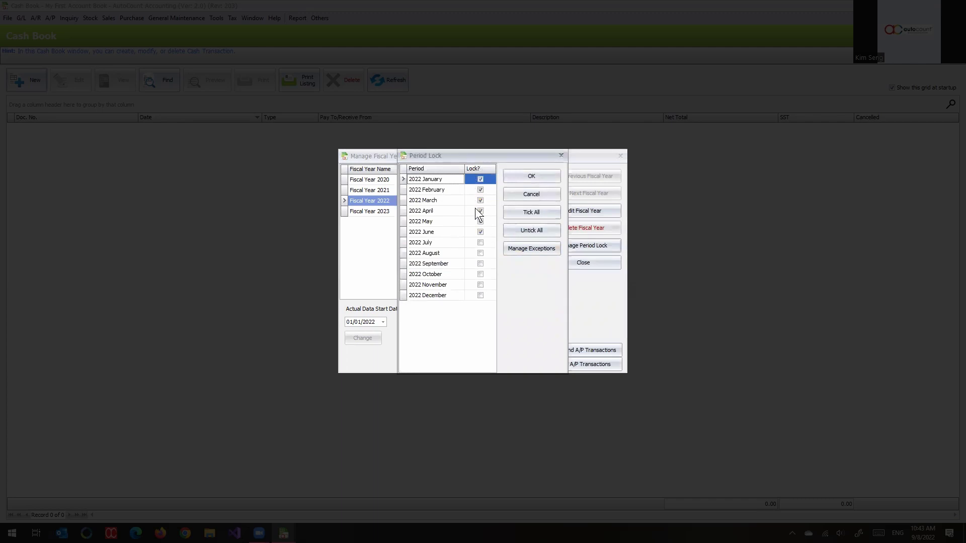
pyautogui.click(438, 232)
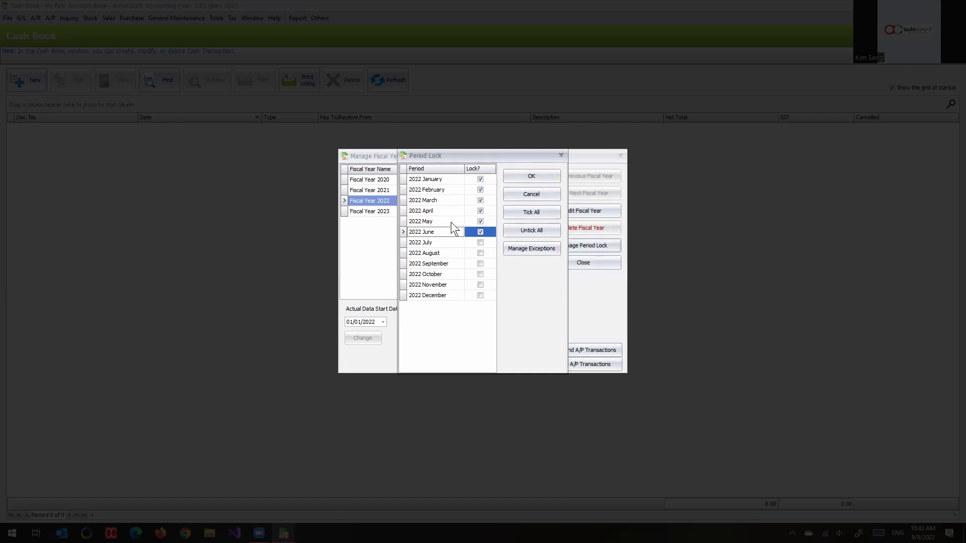
pyautogui.click(543, 180)
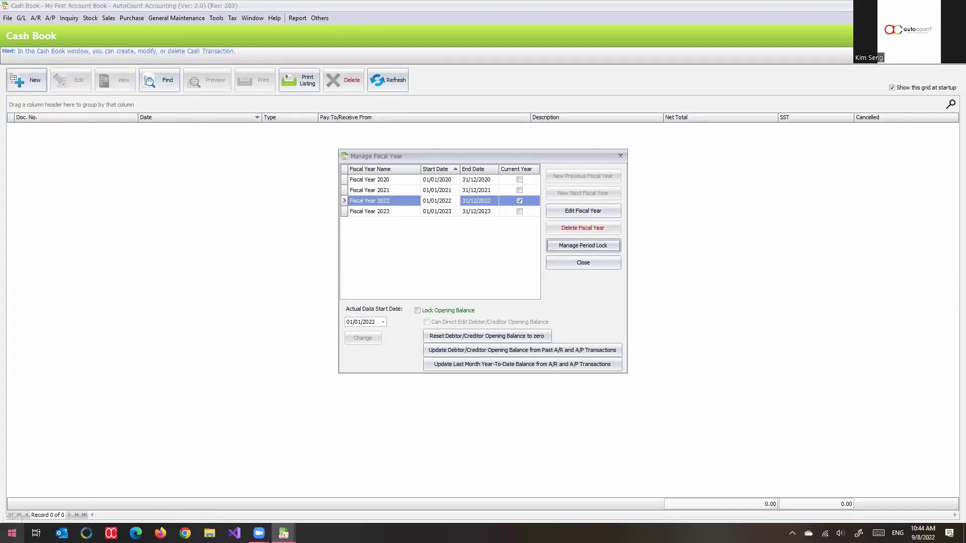
# - Start a new Notepad note listing 'Jan 2022 - Jun 2022' and 'July 2022 - Dec 2022' on separate lines
pyautogui.press('super')
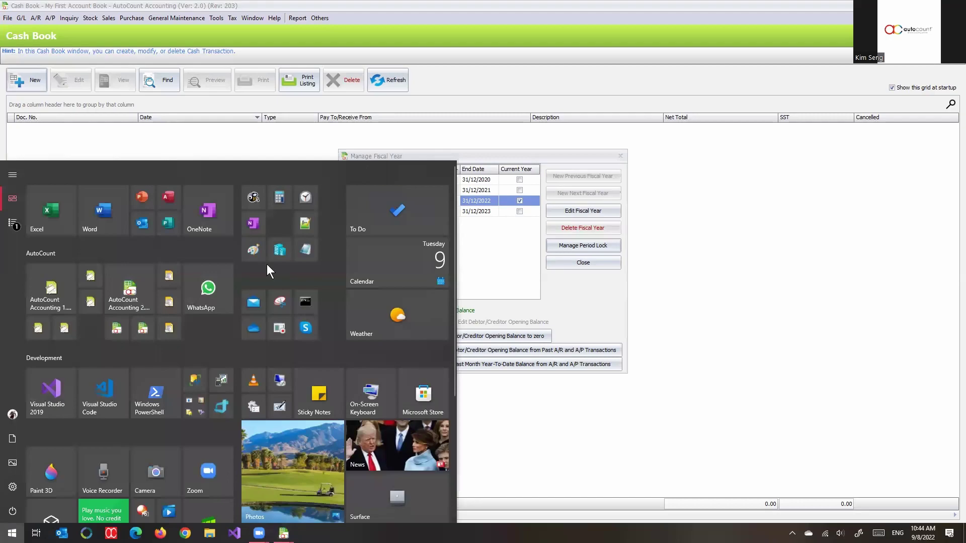
pyautogui.click(305, 251)
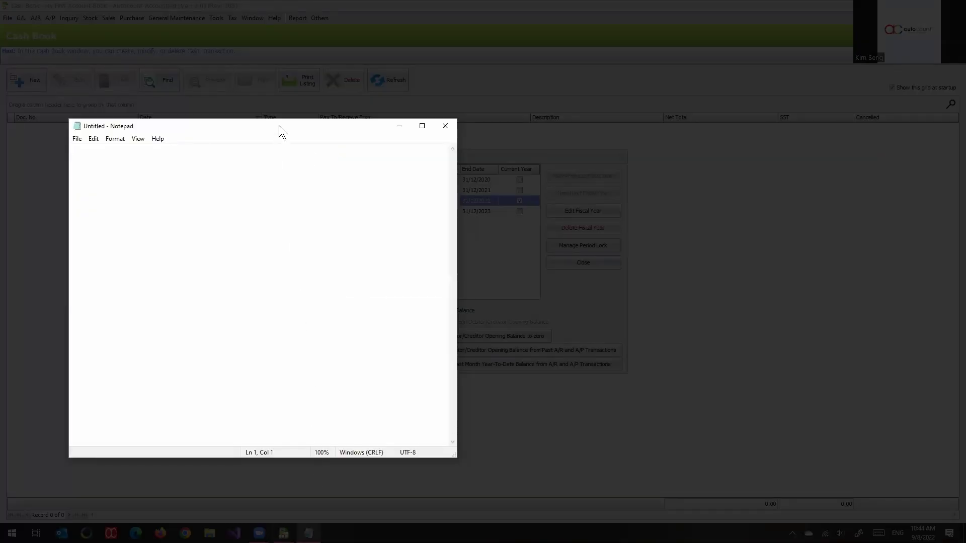
pyautogui.moveTo(281, 121); pyautogui.dragTo(275, 244)
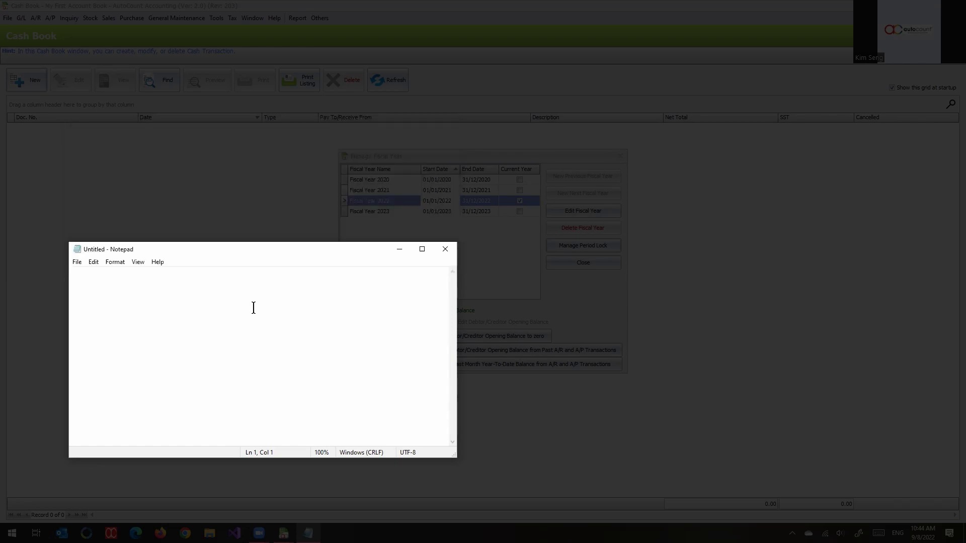
pyautogui.write('Jan 2022 - Jun 2022')
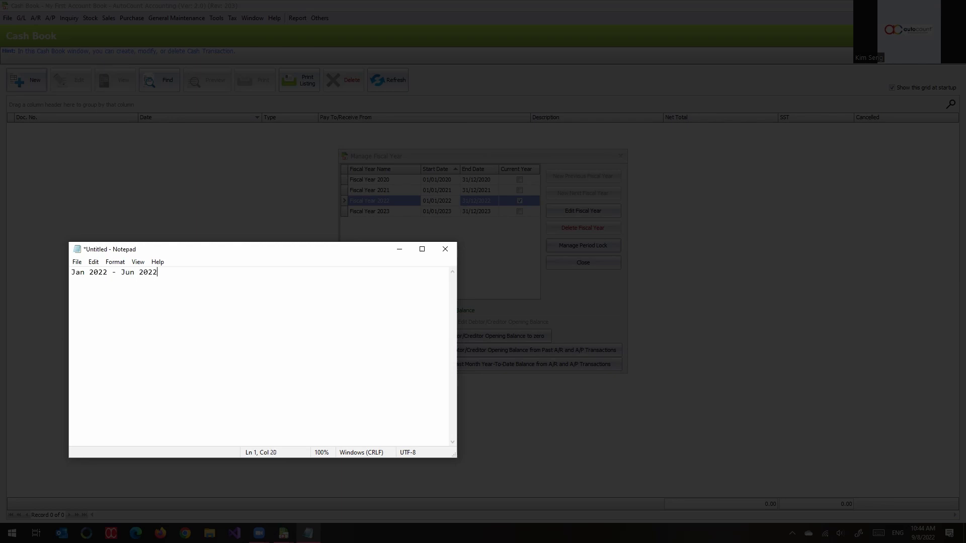
pyautogui.press('Return')
pyautogui.write('July 2022')
pyautogui.write('Dec 2022')
# - Add the heading 'Accounting period Jan 2022 - Dec 2022' at the top of the note
pyautogui.hotkey('ctrl', 'Home')
pyautogui.press('Return')
pyautogui.press('Return')
pyautogui.press('Up')
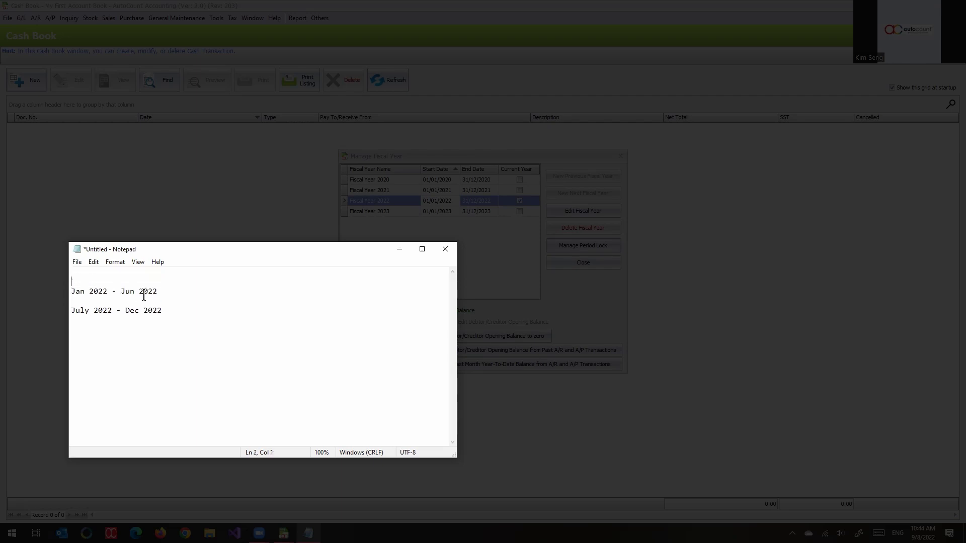
pyautogui.press('Up')
pyautogui.write('Accounting period Jan 2022 -')
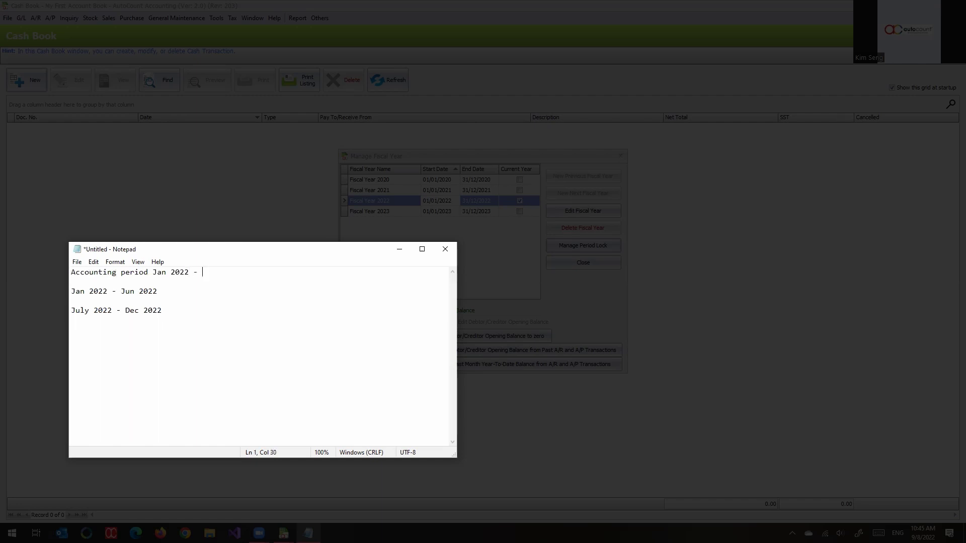
pyautogui.write(' Dec 2022')
# - Label the Jan 2022 - Jun 2022 line 'not entering the full transaction'
pyautogui.press('Down')
pyautogui.press('Down')
pyautogui.press('Home')
pyautogui.hotkey('shift', 'Right')
pyautogui.press('Right')
pyautogui.press('Right')
pyautogui.press('Right')
pyautogui.press('Right')
pyautogui.press('Right')
pyautogui.press('Right')
pyautogui.press('Right')
pyautogui.press('Right')
pyautogui.press('Right')
pyautogui.press('Right')
pyautogui.press('Right')
pyautogui.write('-')
pyautogui.write('not entering the full transaction')
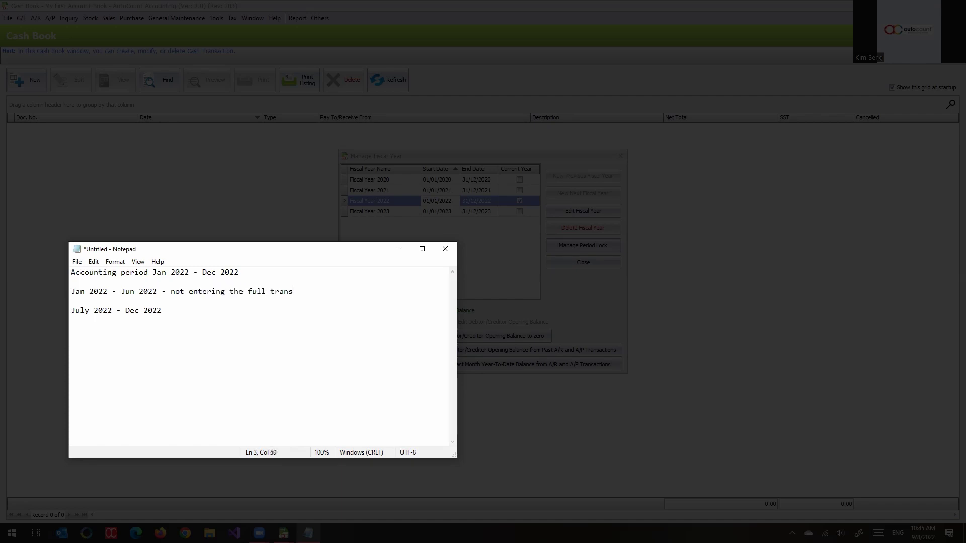
# - Label the July 2022 line 'Ok, full transactions are entered' and bring back the fiscal year manager
pyautogui.click(143, 297)
pyautogui.write('- Ok, full transactions are')
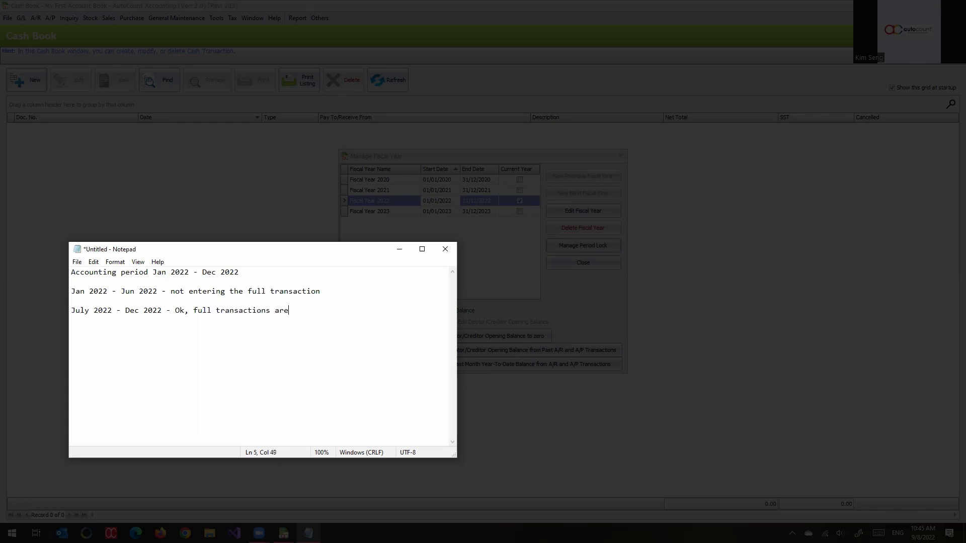
pyautogui.write(' enterd')
pyautogui.press('BackSpace')
pyautogui.write('ed')
pyautogui.moveTo(272, 254); pyautogui.dragTo(242, 237)
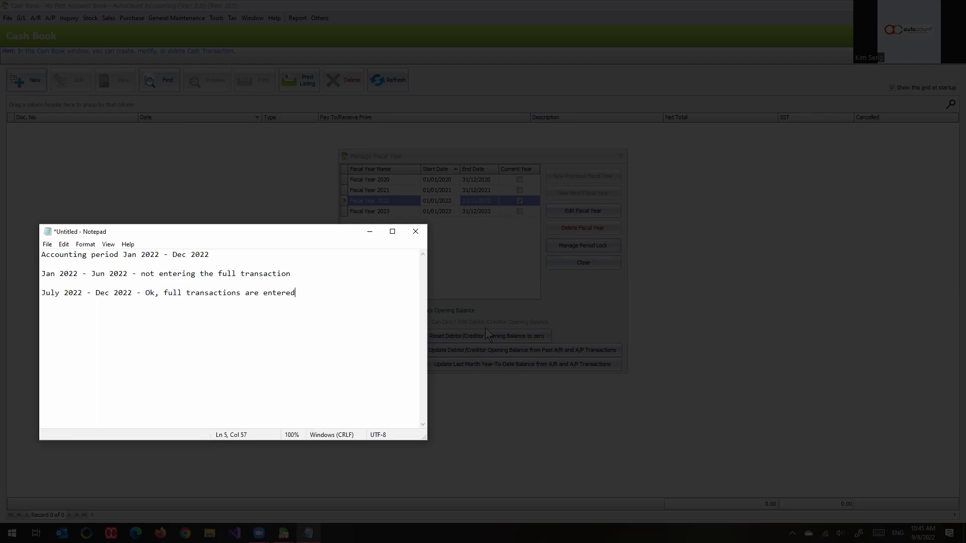
pyautogui.click(504, 249)
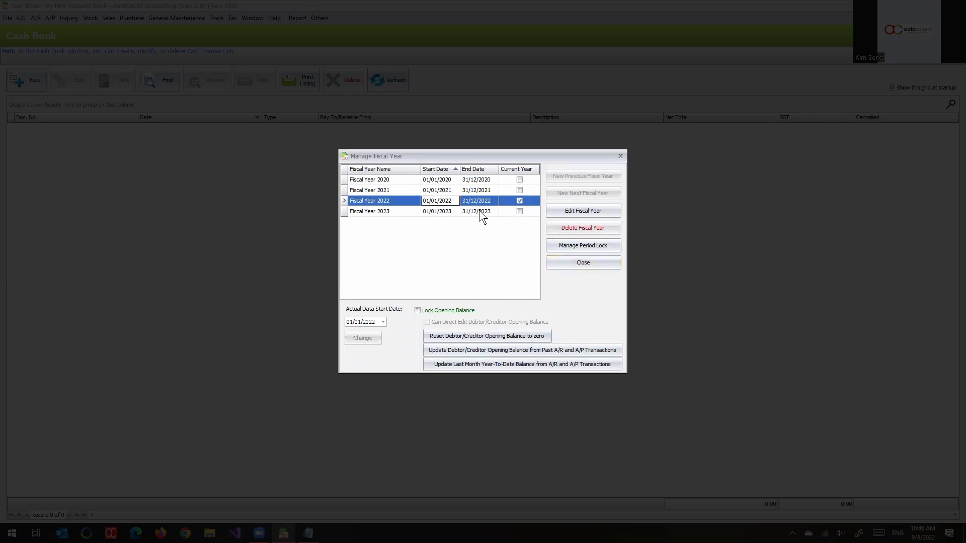
# - Delete Fiscal Year 2023, then 2020, then 2021, confirming each deletion
pyautogui.click(498, 211)
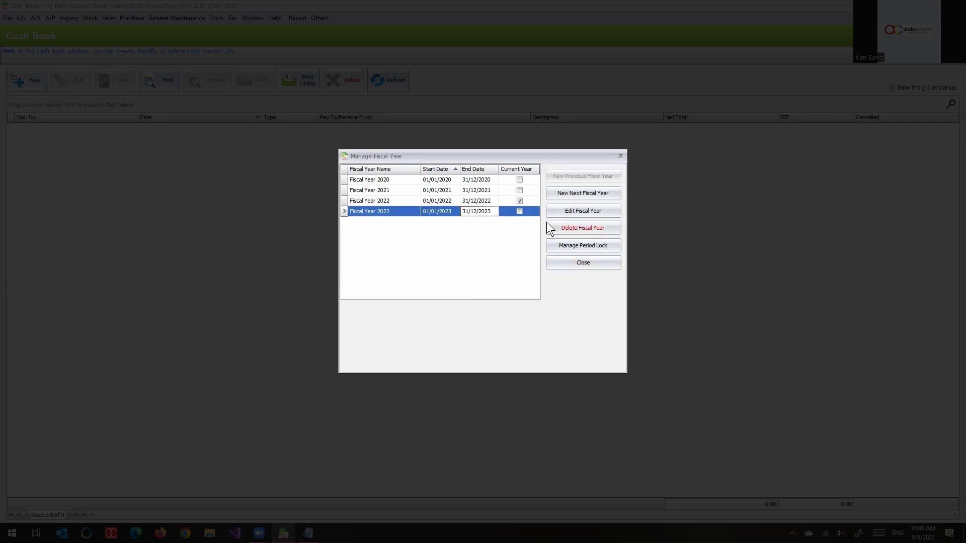
pyautogui.click(462, 276)
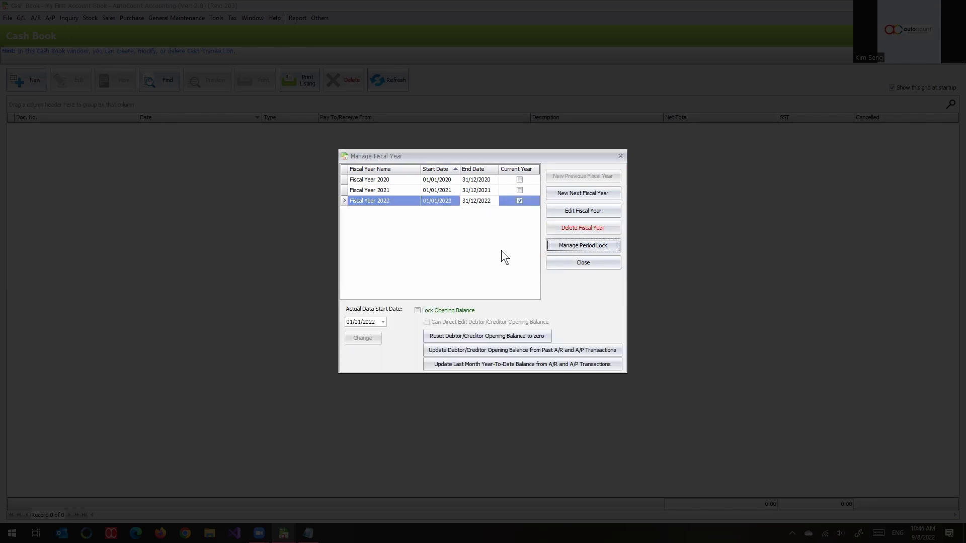
pyautogui.click(470, 193)
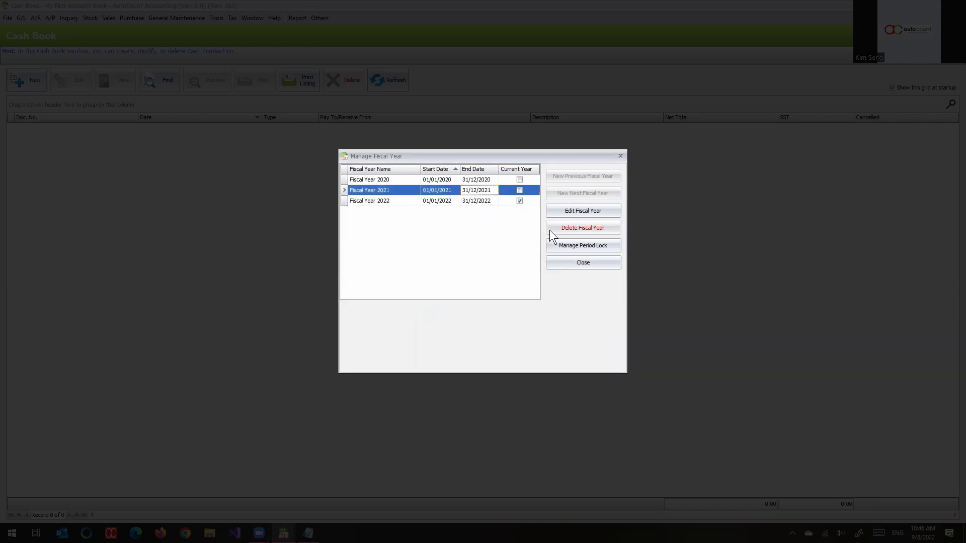
pyautogui.click(475, 180)
pyautogui.click(560, 225)
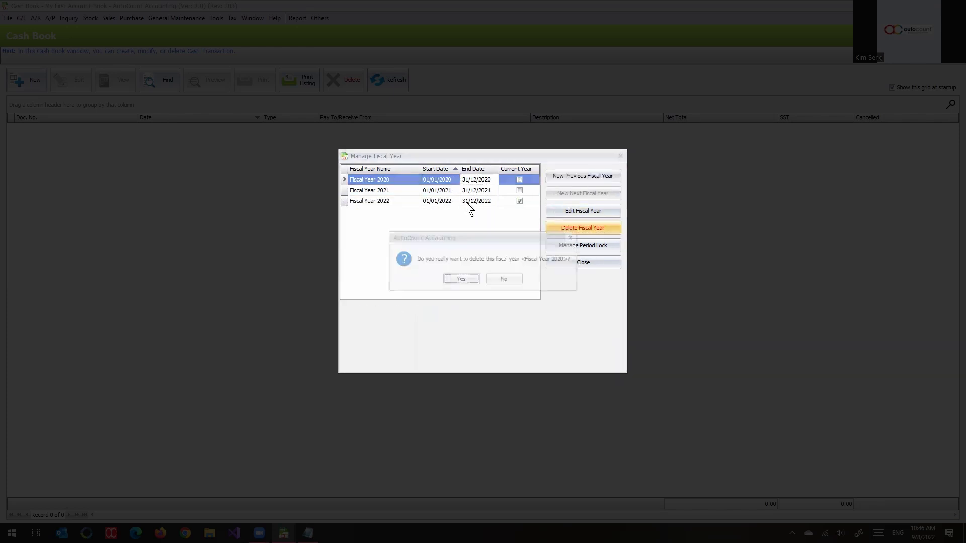
pyautogui.click(461, 280)
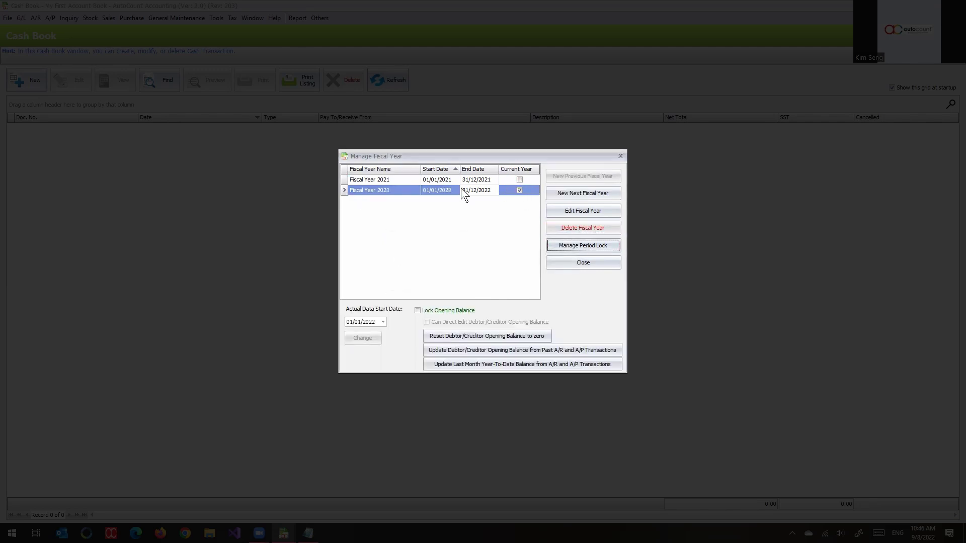
pyautogui.click(473, 180)
pyautogui.click(559, 228)
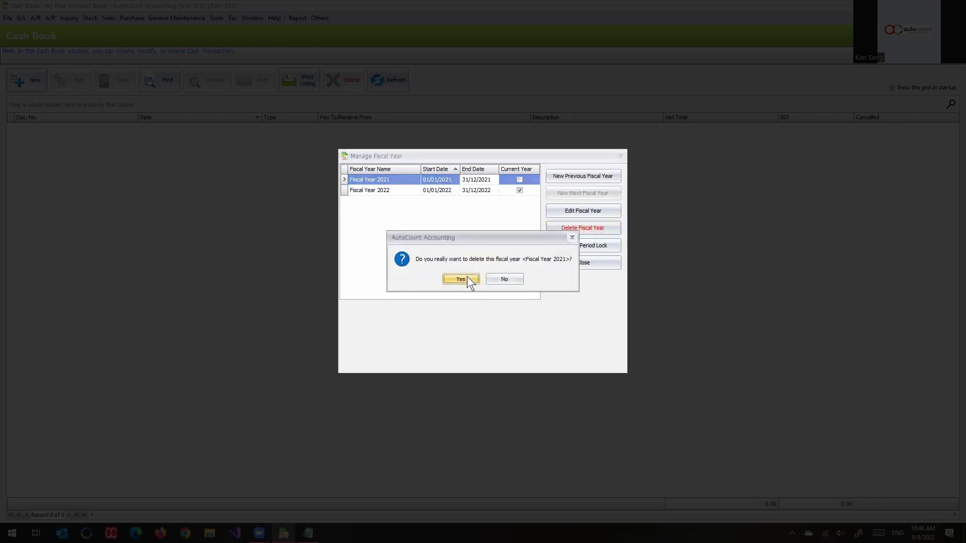
pyautogui.click(467, 278)
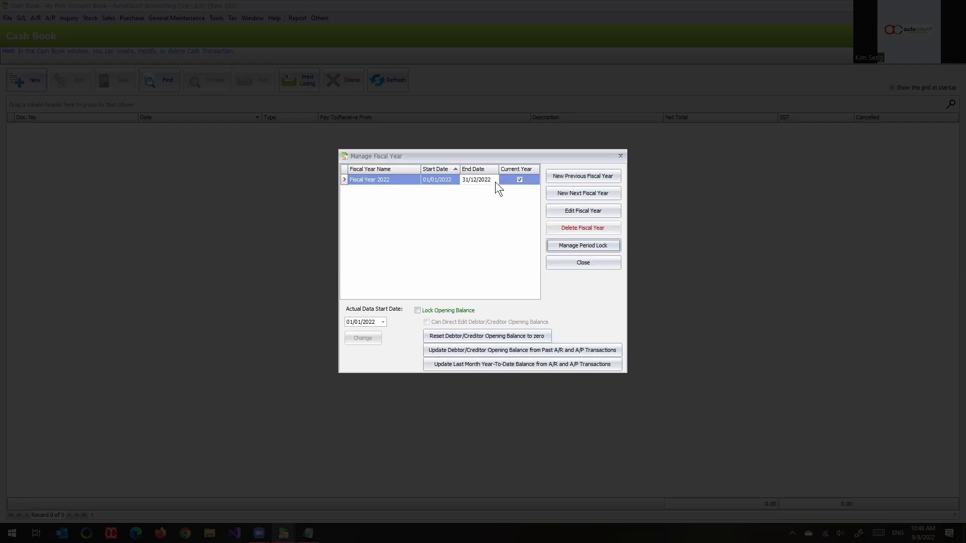
# - For Fiscal Year 2022, pick 1 July 2022 in the Actual Data Start Date calendar
pyautogui.click(443, 182)
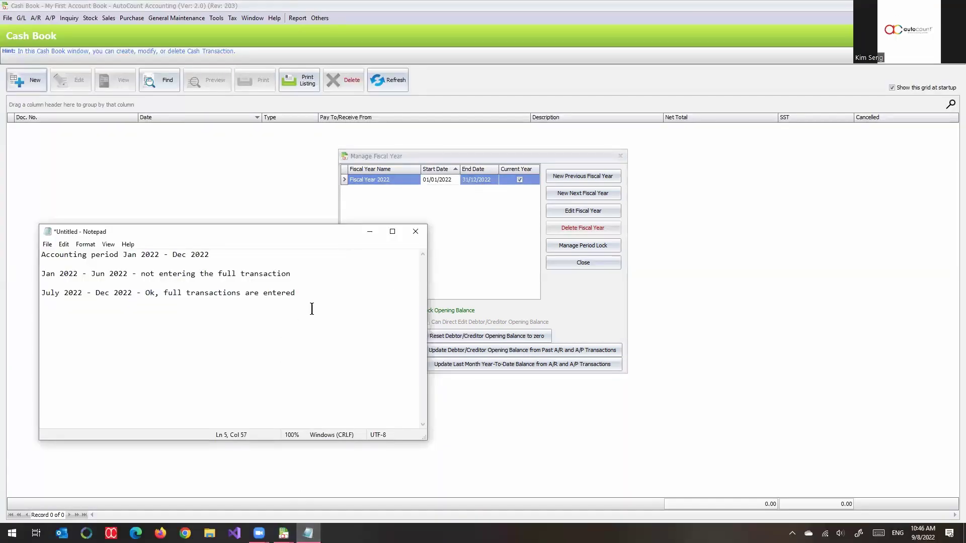
pyautogui.moveTo(88, 296); pyautogui.dragTo(29, 294)
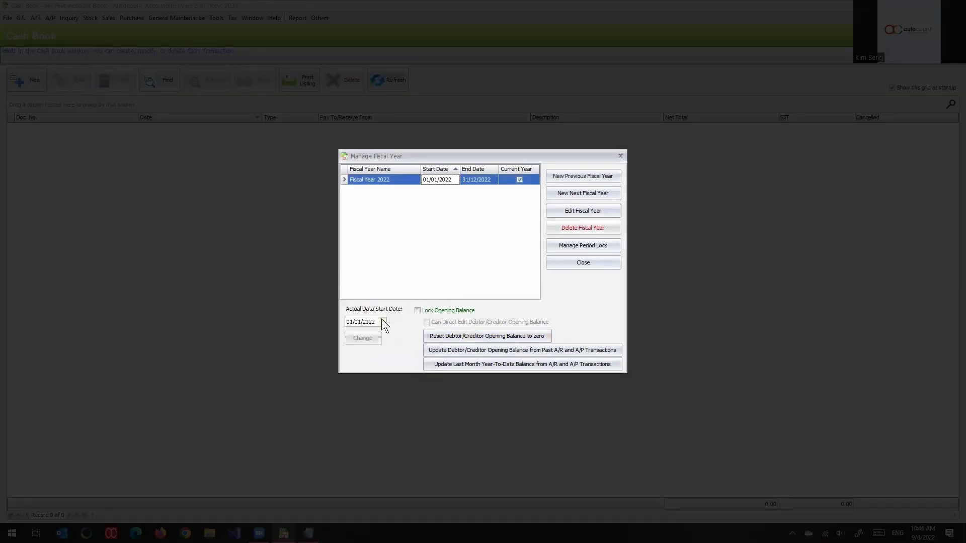
pyautogui.click(383, 323)
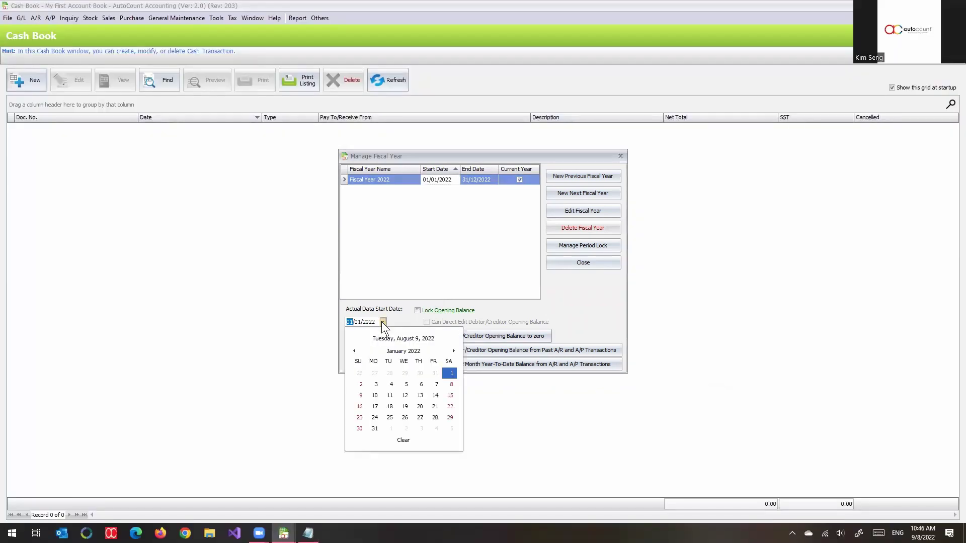
pyautogui.click(454, 351)
pyautogui.click(454, 351)
pyautogui.click(453, 351)
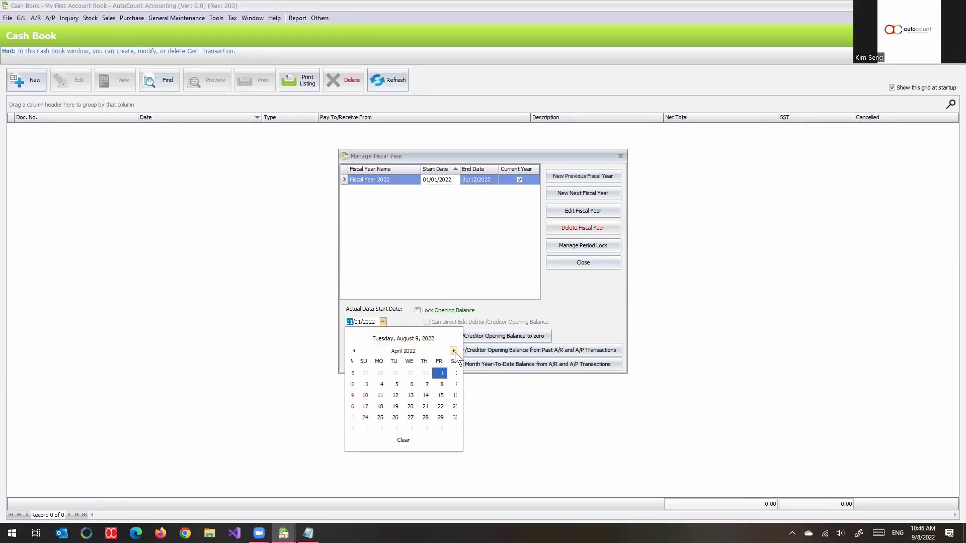
pyautogui.click(454, 351)
pyautogui.click(454, 351)
pyautogui.click(453, 351)
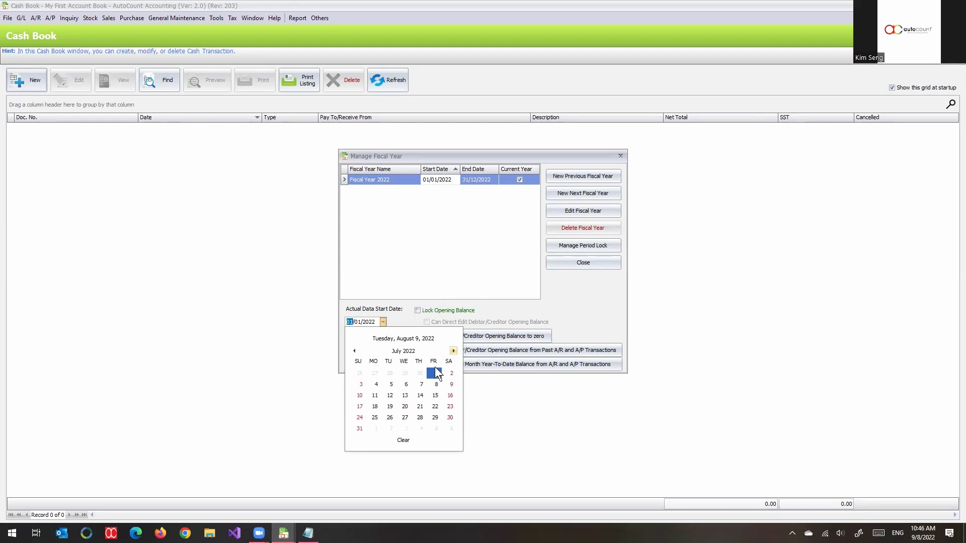
pyautogui.click(435, 372)
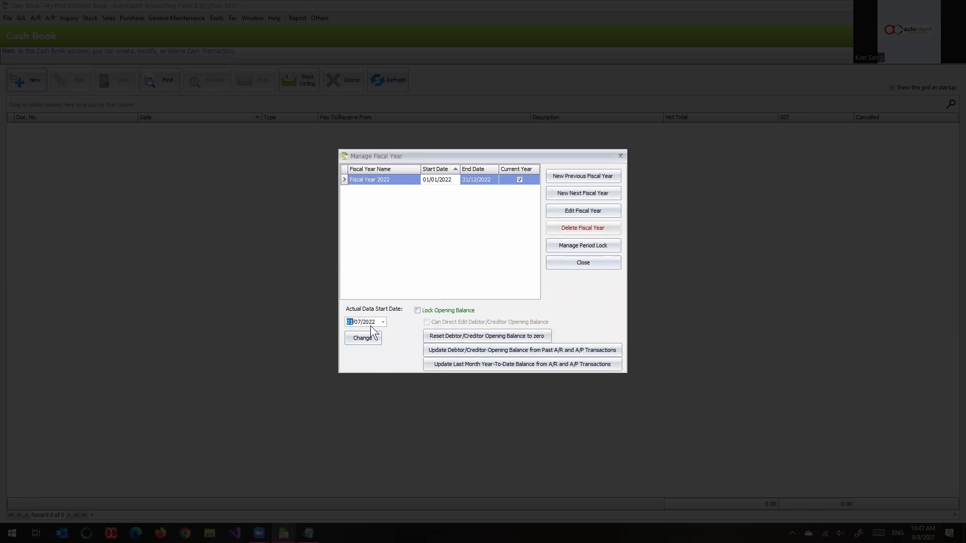
# - Apply the start date, correcting it to 01/07/2022 after the day-1 warning
pyautogui.click(383, 277)
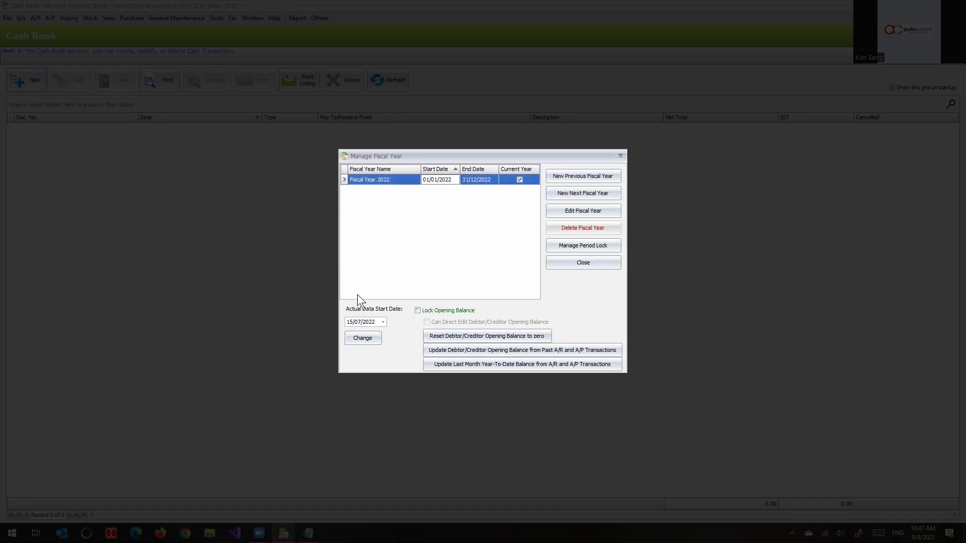
pyautogui.click(373, 343)
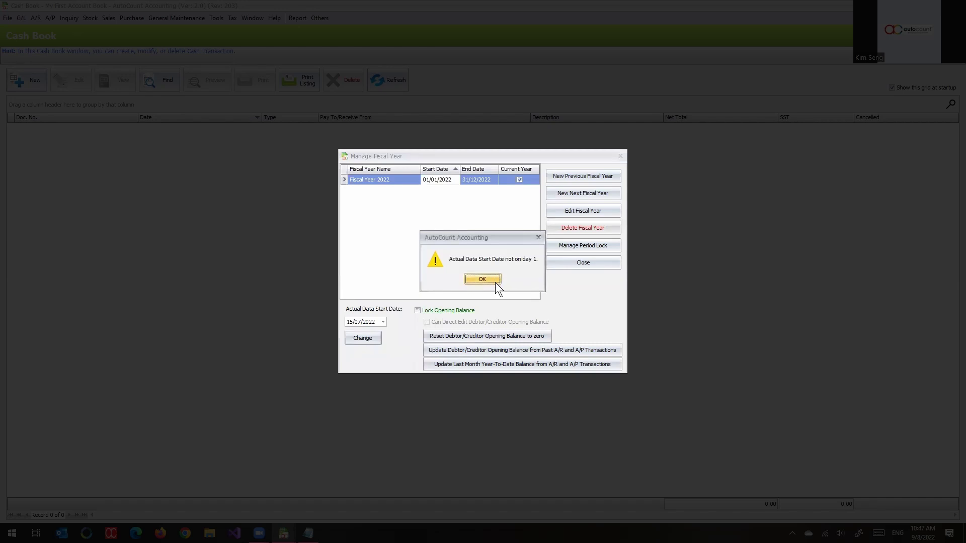
pyautogui.click(477, 280)
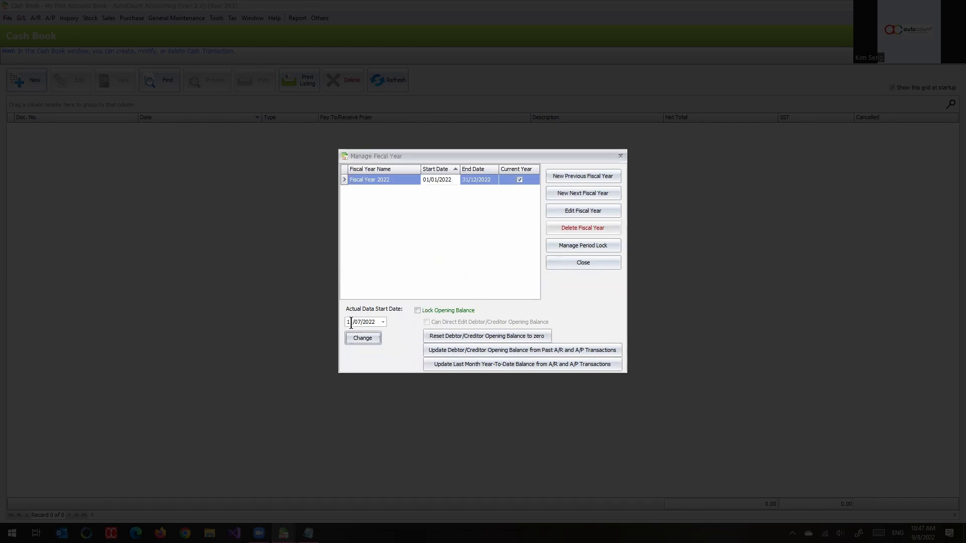
pyautogui.click(494, 274)
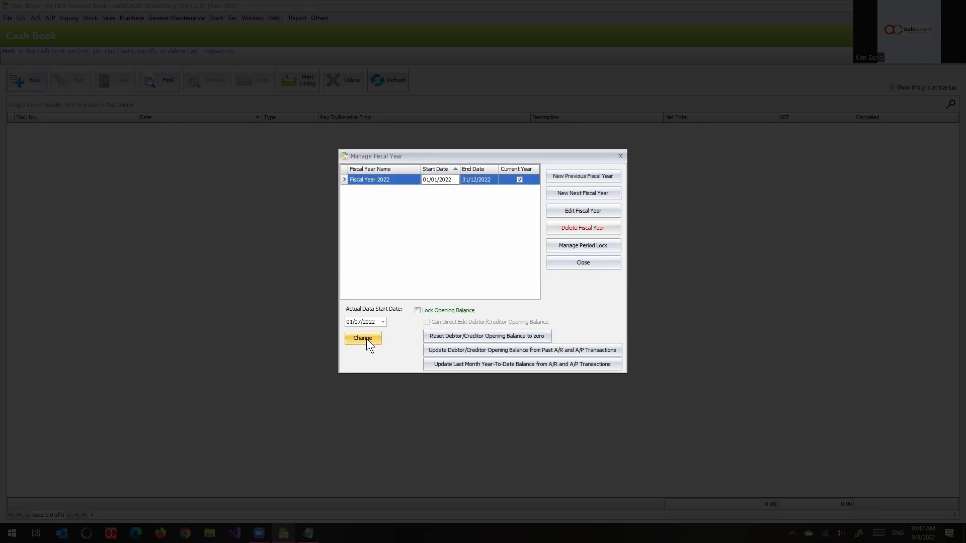
pyautogui.click(366, 339)
# - Re-add Fiscal Year 2021 (01/01/2021 to 31/12/2021) as the previous year, then close the window
pyautogui.click(483, 275)
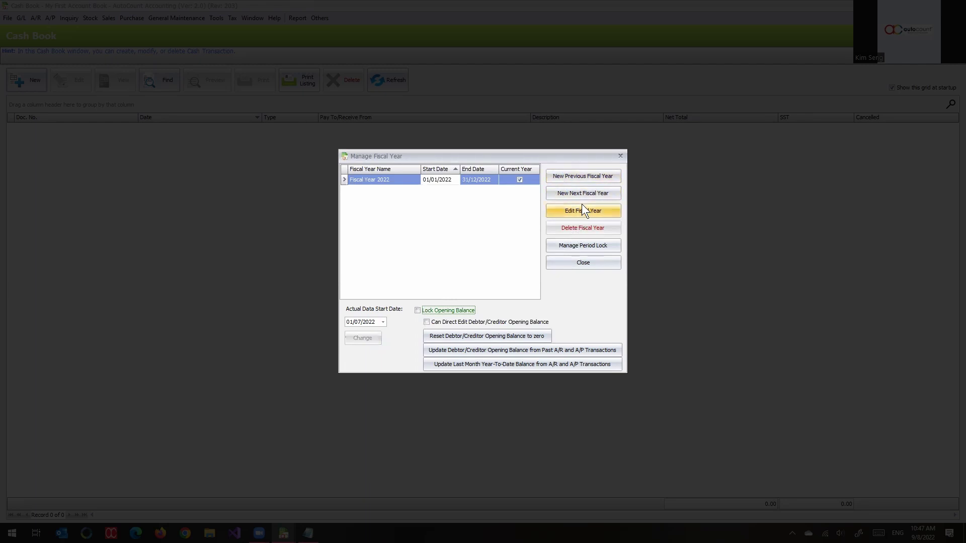
pyautogui.click(581, 178)
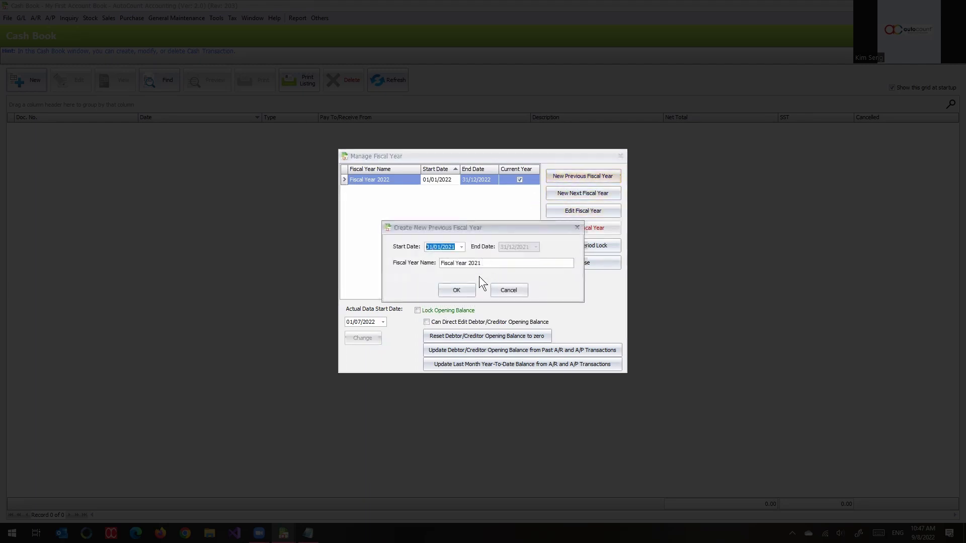
pyautogui.click(456, 291)
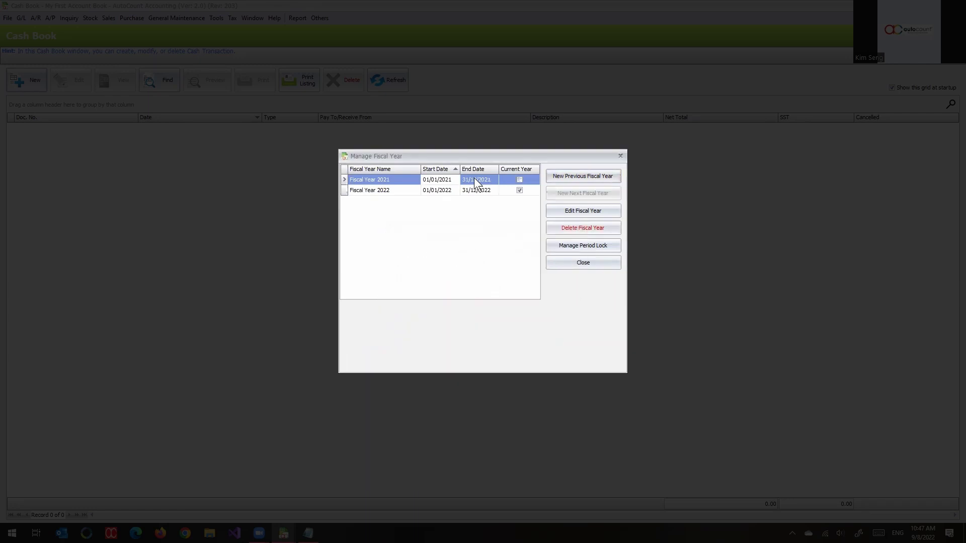
pyautogui.click(441, 183)
pyautogui.click(452, 190)
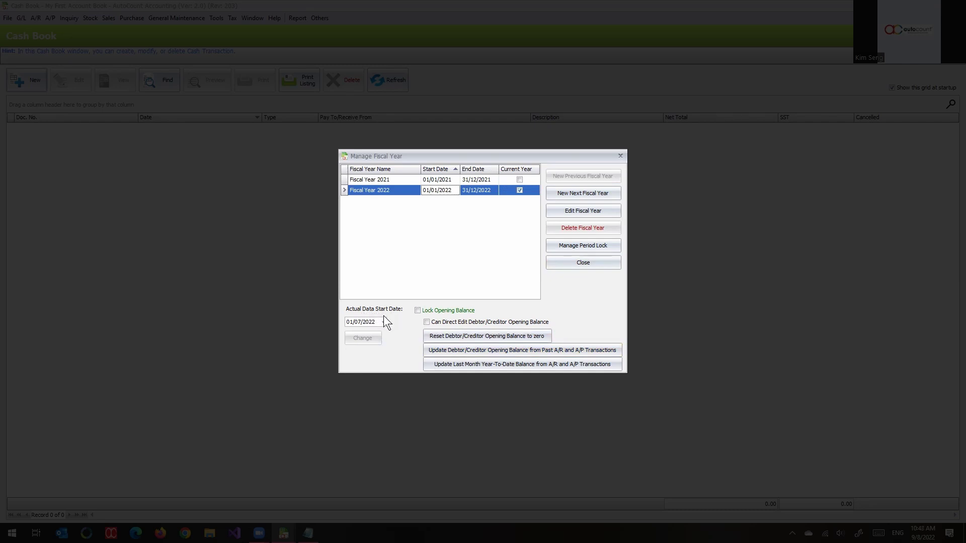
pyautogui.click(574, 265)
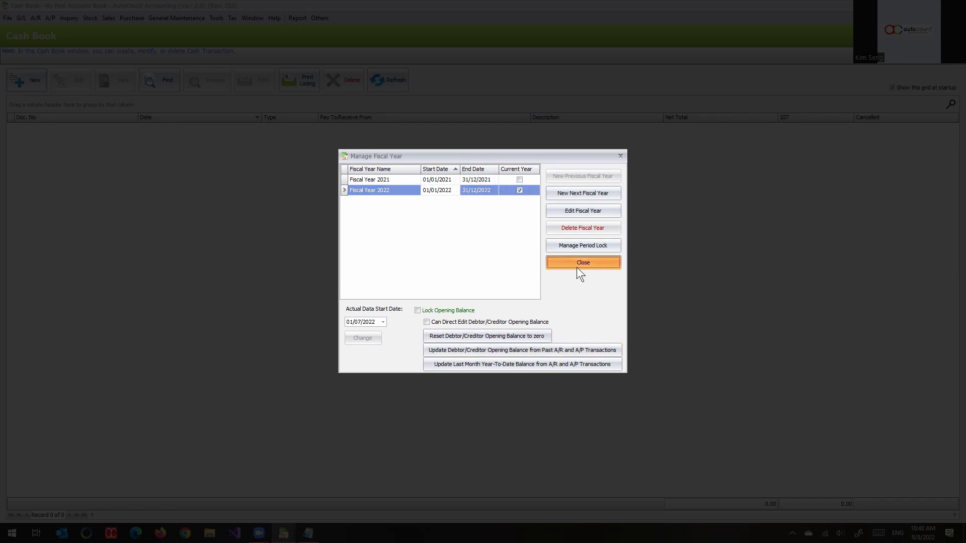
# - Start a new receipt voucher and set its date to 09/06/2022
pyautogui.click(577, 265)
pyautogui.click(27, 80)
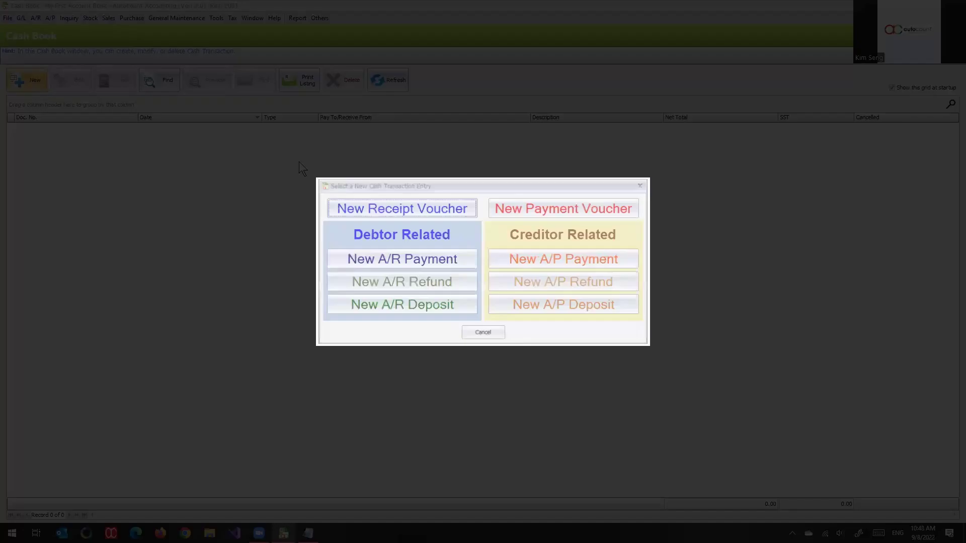
pyautogui.click(431, 210)
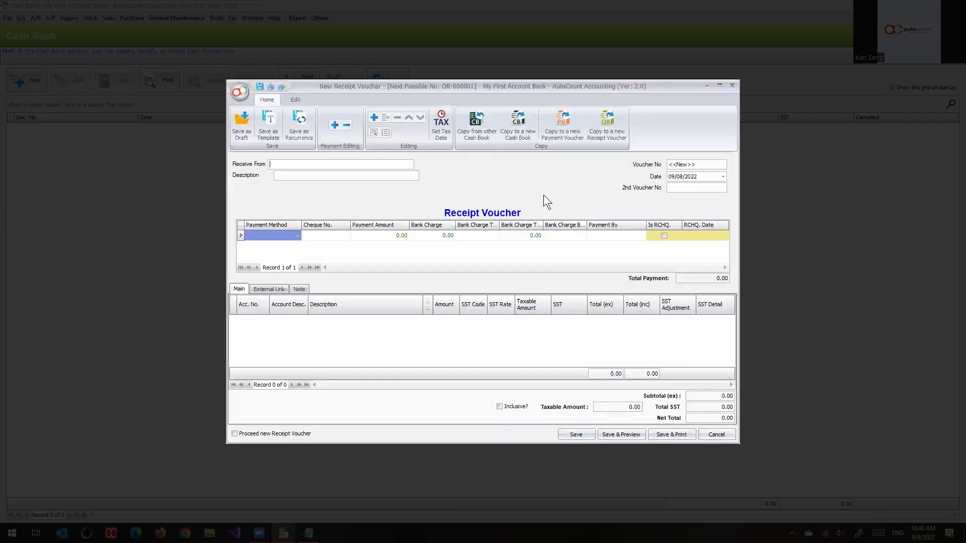
pyautogui.doubleClick(680, 176)
pyautogui.click(680, 179)
# - Fill in the payer and description 'test', with a BANK payment of 100
pyautogui.click(368, 164)
pyautogui.write('r')
pyautogui.moveTo(277, 163); pyautogui.dragTo(251, 177)
pyautogui.click(306, 175)
pyautogui.write('test')
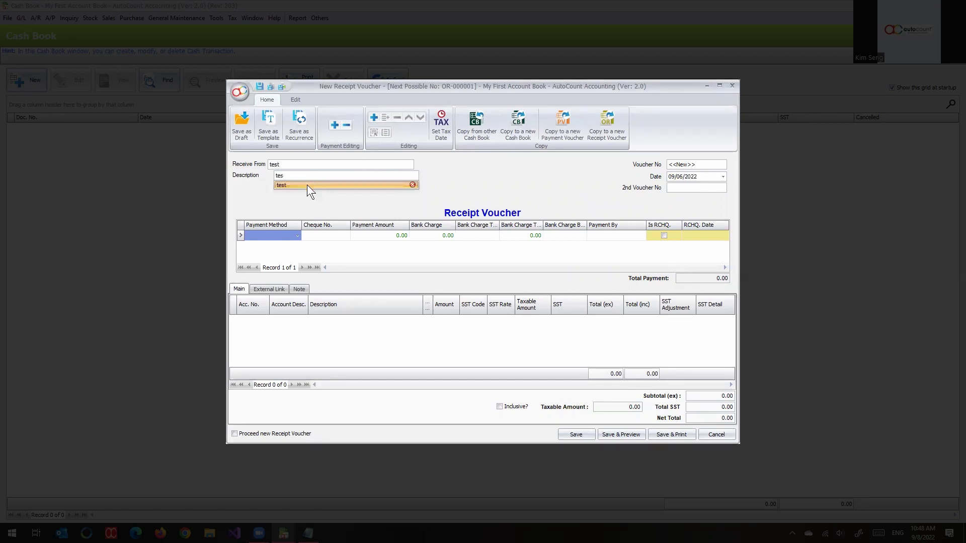
pyautogui.click(294, 236)
pyautogui.click(295, 232)
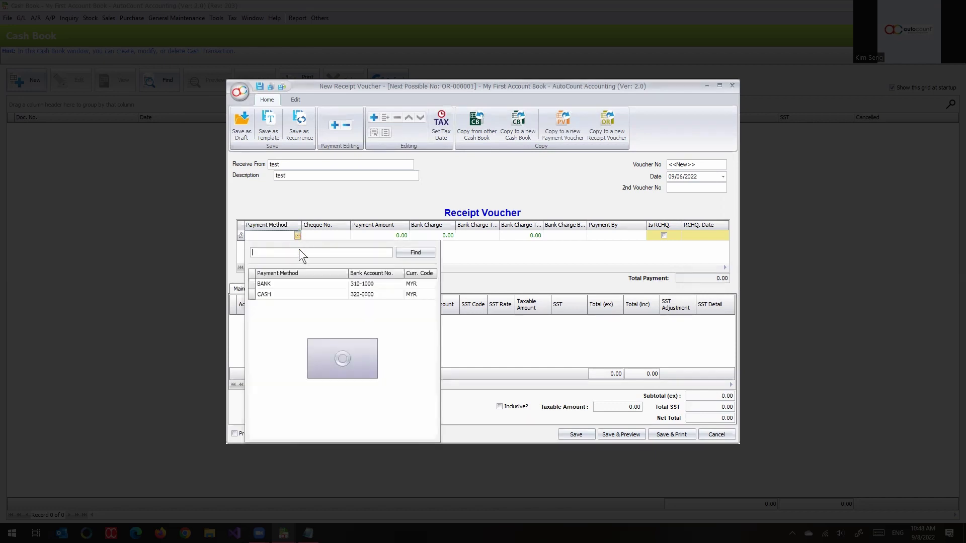
pyautogui.click(289, 280)
pyautogui.click(395, 239)
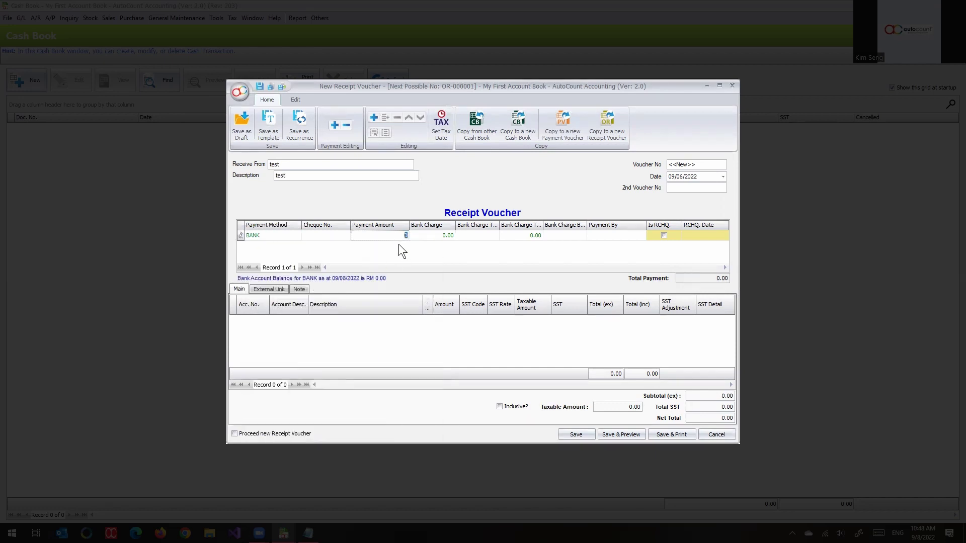
pyautogui.write('100')
pyautogui.press('Return')
# - Add a CAPITAL account detail line for 100
pyautogui.rightClick(393, 337)
pyautogui.click(420, 344)
pyautogui.click(264, 320)
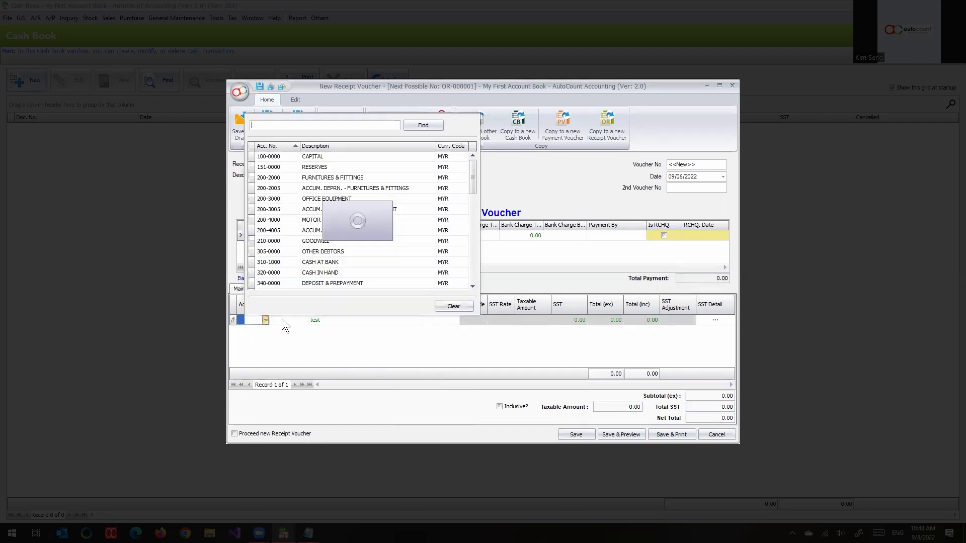
pyautogui.click(312, 160)
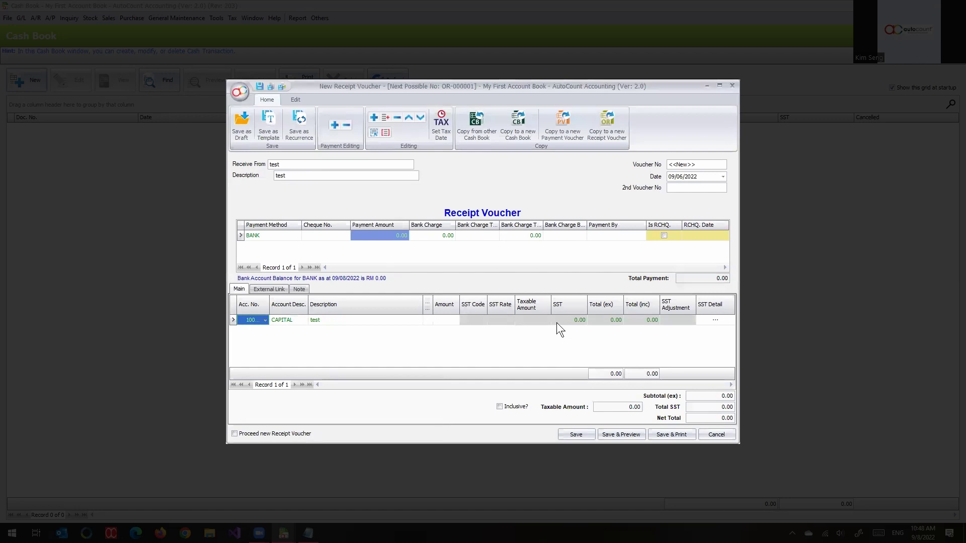
pyautogui.click(445, 322)
pyautogui.write('100')
pyautogui.press('Return')
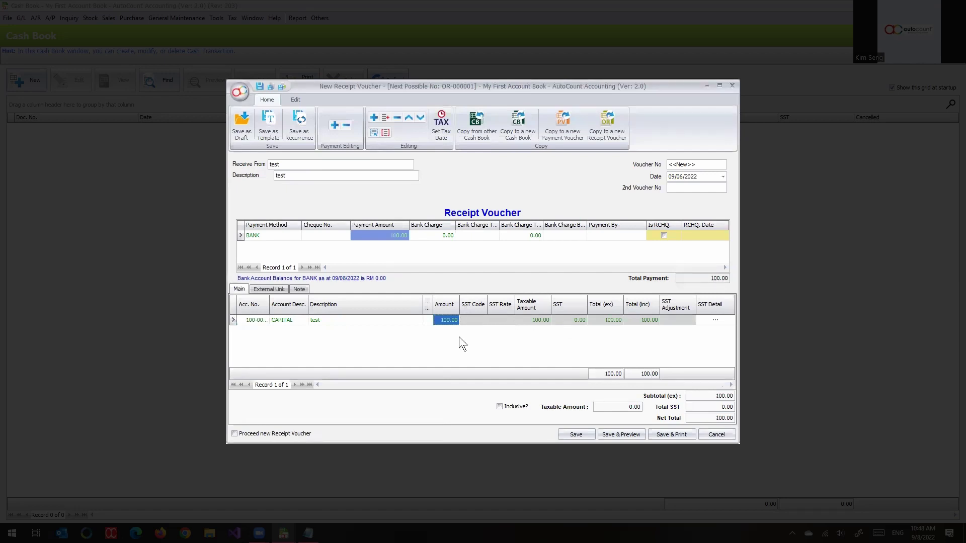
# - Try saving the voucher, accept the 09/06/2022 locked-date warning, and discard it without saving
pyautogui.click(576, 435)
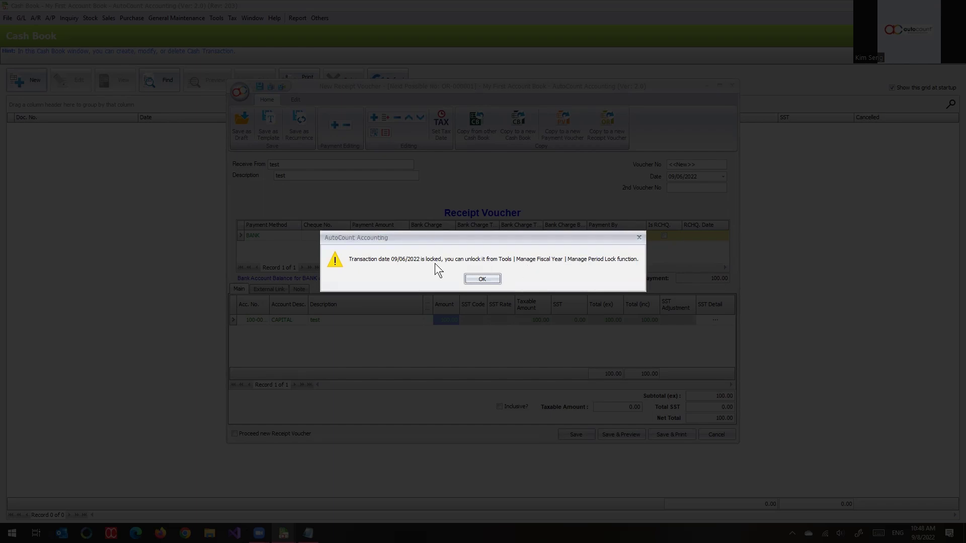
pyautogui.click(476, 280)
pyautogui.click(725, 434)
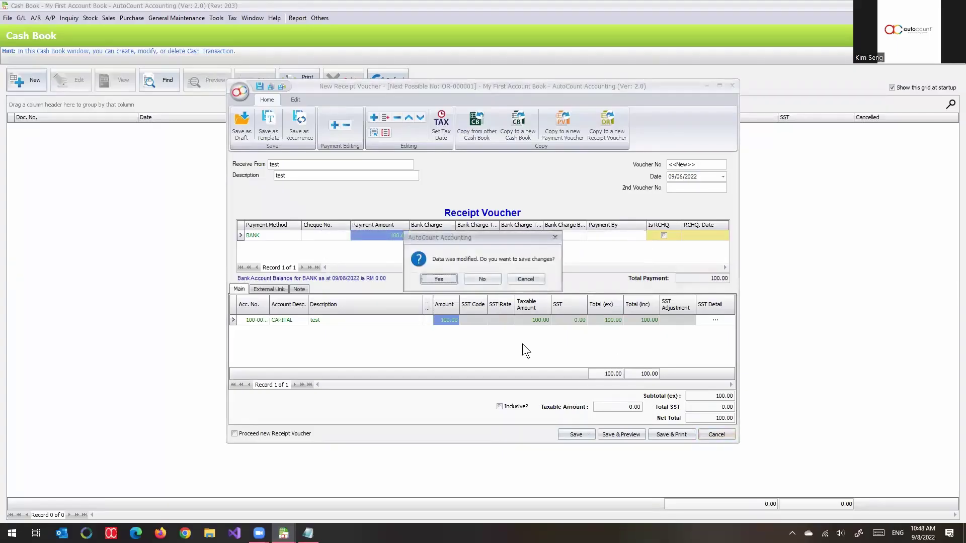
pyautogui.click(480, 279)
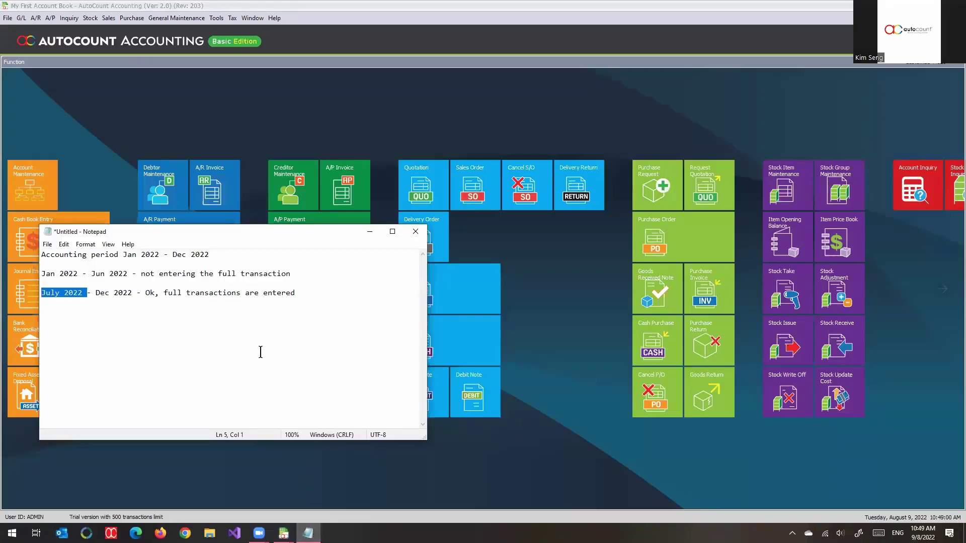
pyautogui.click(261, 352)
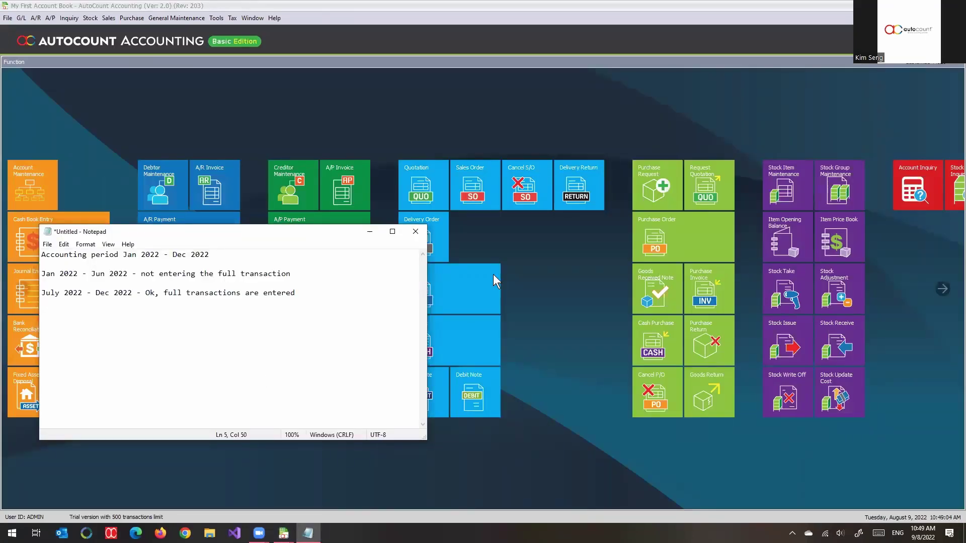
# - Open Tools > Manage Fiscal Year to review Fiscal Years 2021 and 2022
pyautogui.click(217, 18)
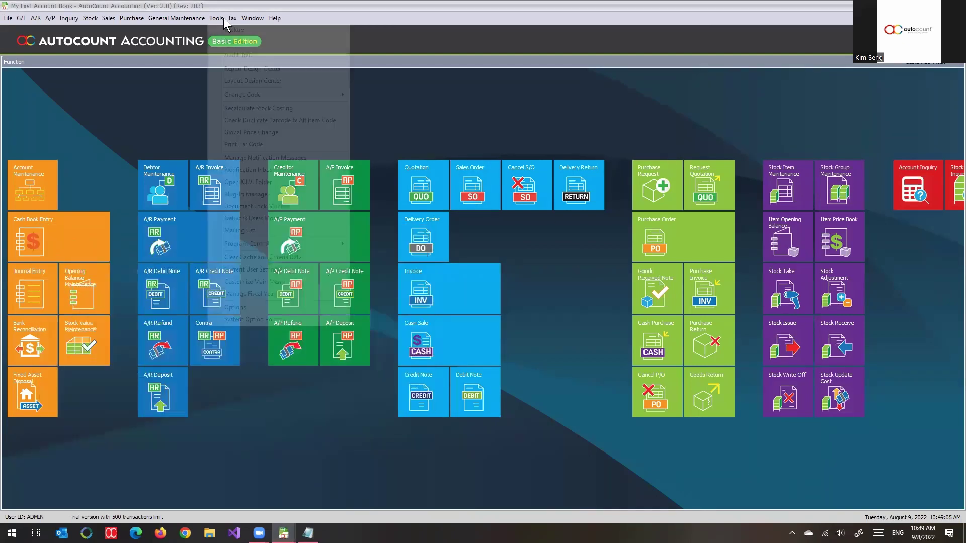
pyautogui.click(281, 295)
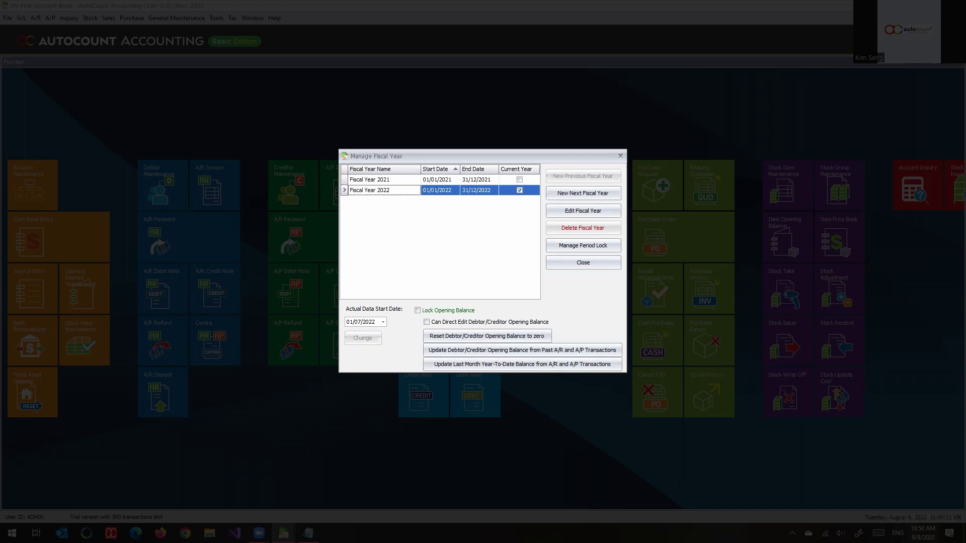
pyautogui.click(923, 533)
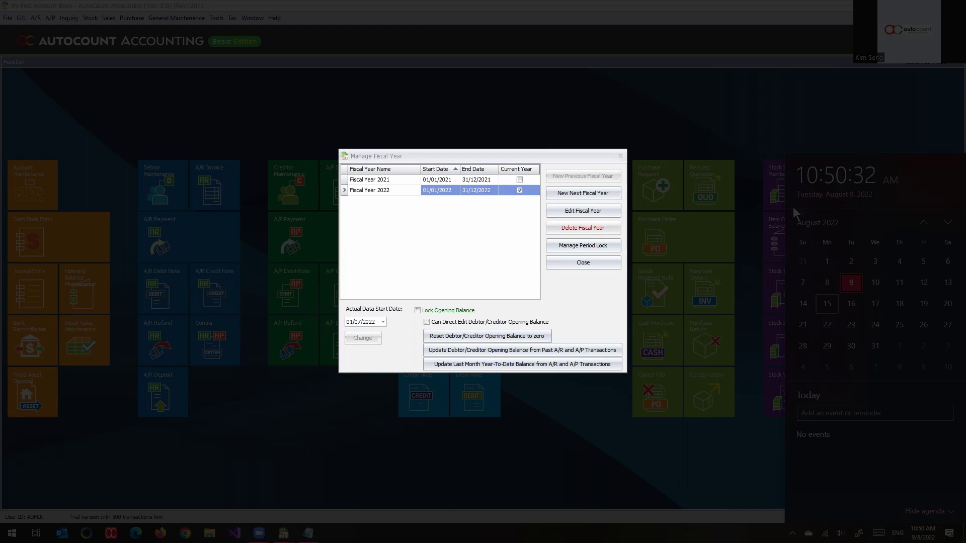
pyautogui.click(571, 310)
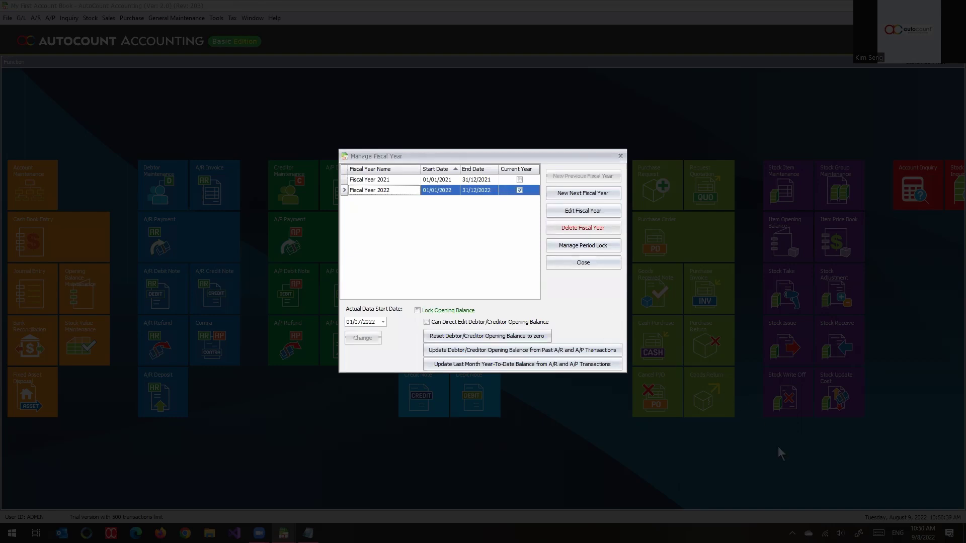
pyautogui.click(921, 532)
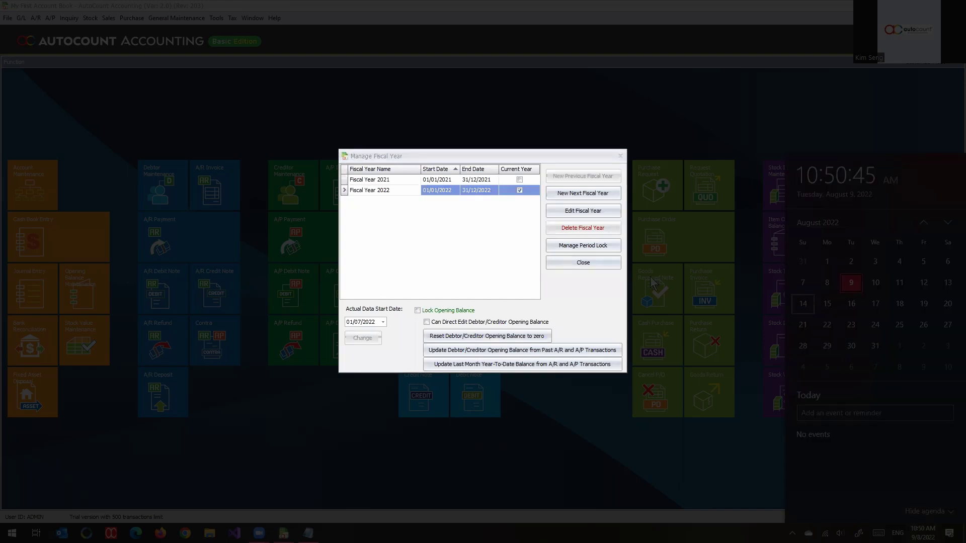
pyautogui.click(579, 276)
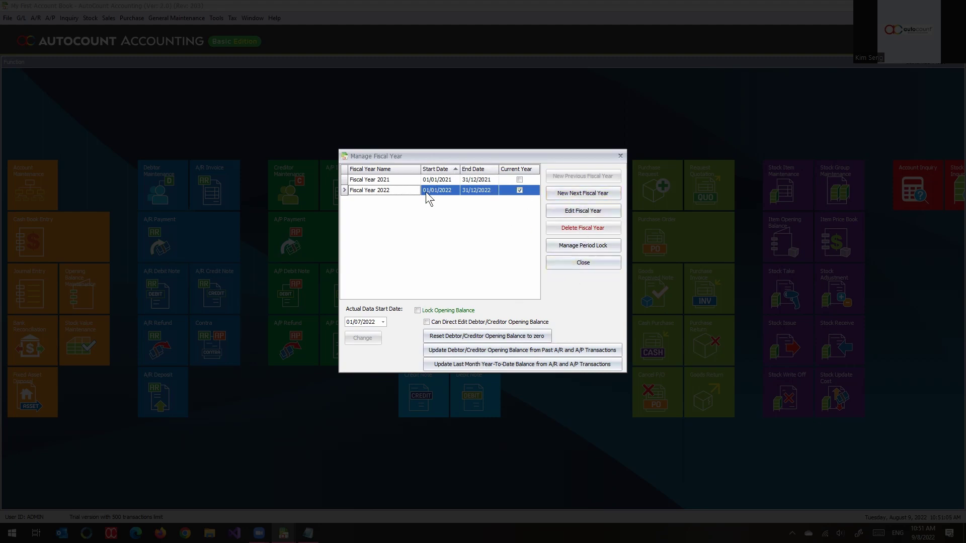
# - Close the Manage Fiscal Year window
pyautogui.click(593, 262)
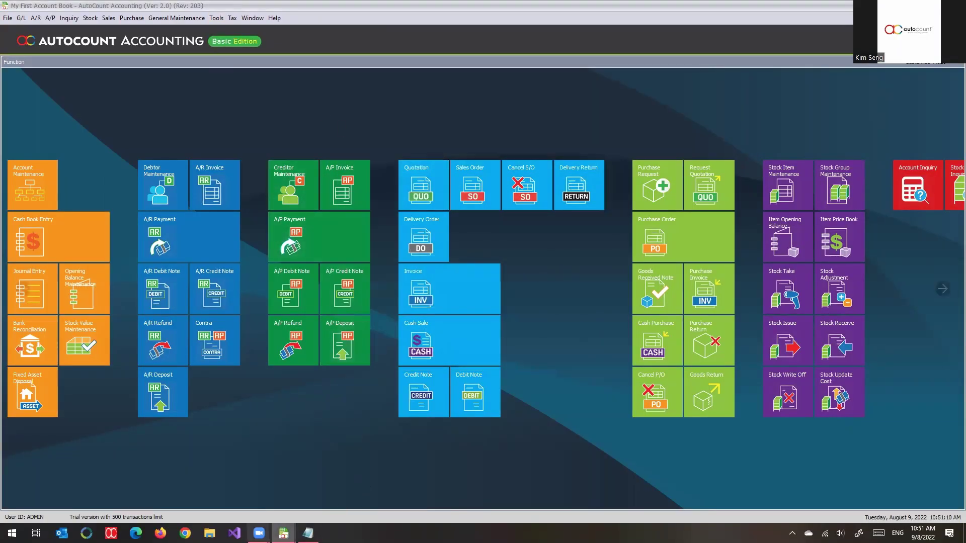